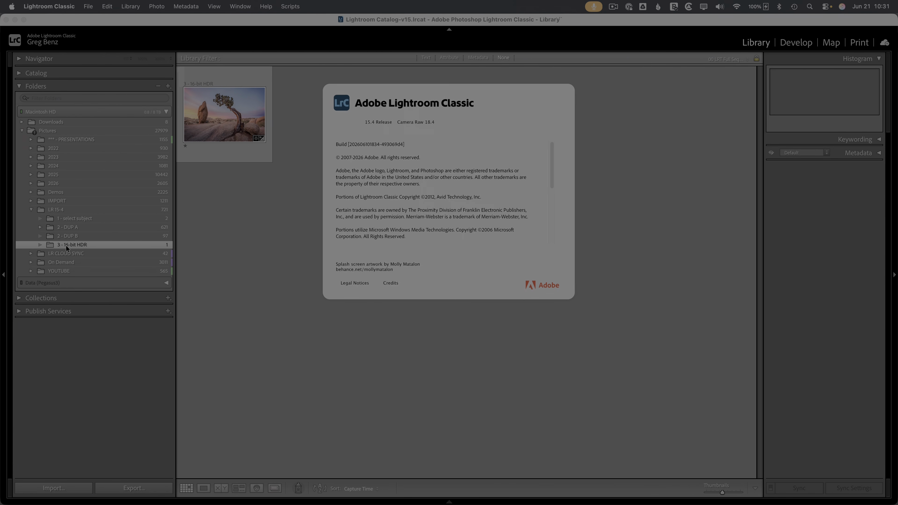
Step: Close the About box and open the desert juniper photo in the Develop module
{"action": "left_click", "coordinate": [213, 215]}
{"action": "left_click", "coordinate": [236, 111]}
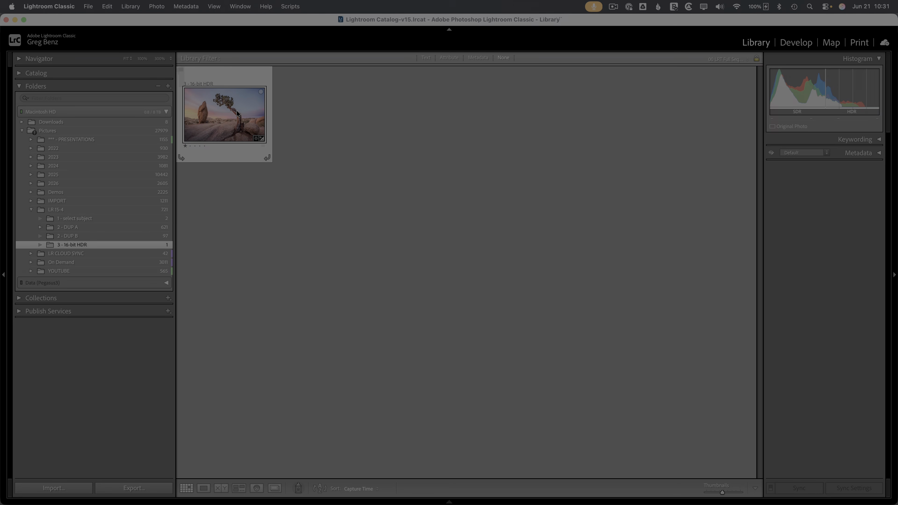
{"action": "left_click", "coordinate": [796, 43]}
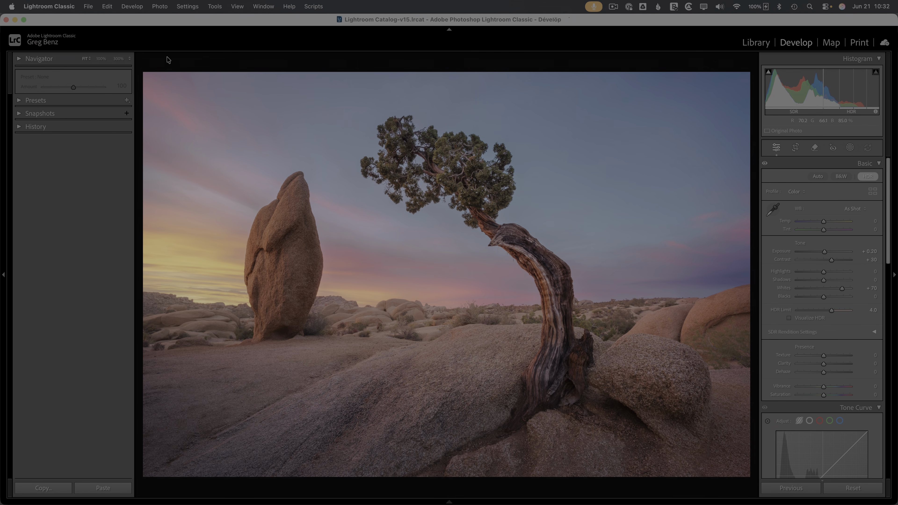
{"action": "left_click", "coordinate": [59, 6]}
{"action": "left_click", "coordinate": [61, 36]}
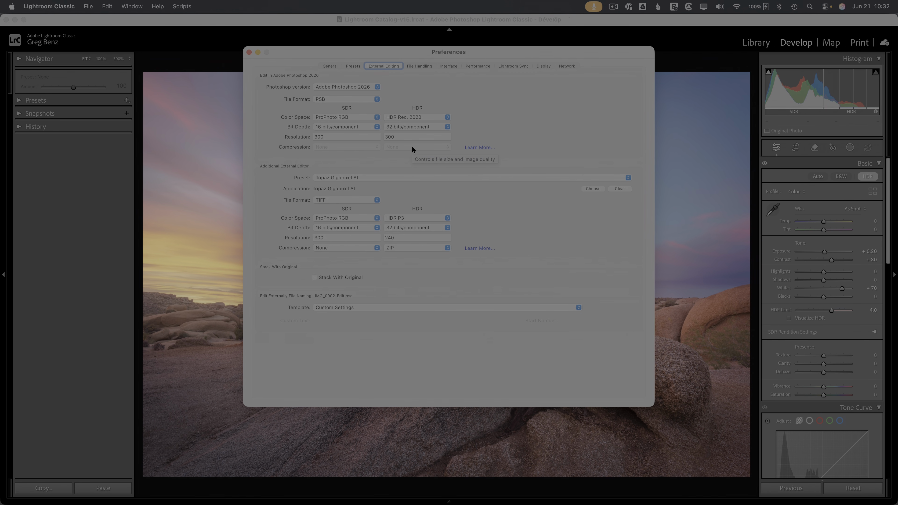
{"action": "left_click", "coordinate": [402, 128]}
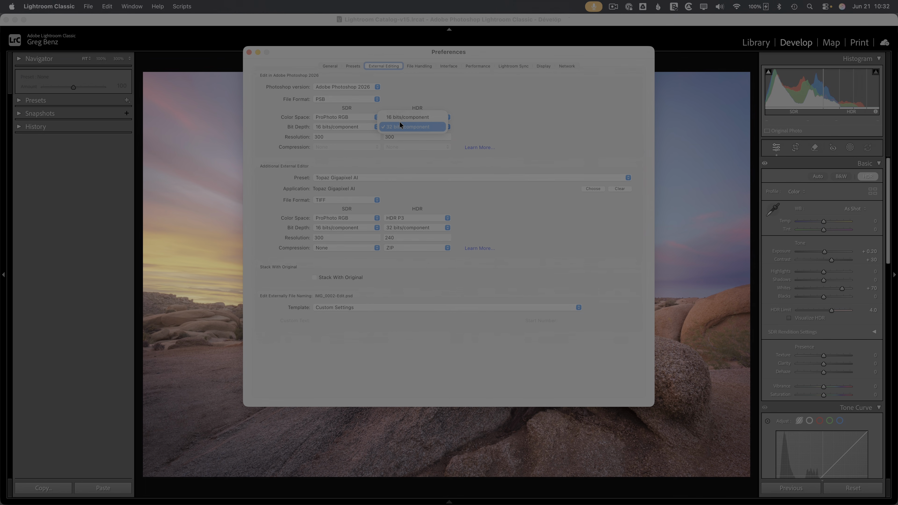
{"action": "left_click", "coordinate": [397, 126]}
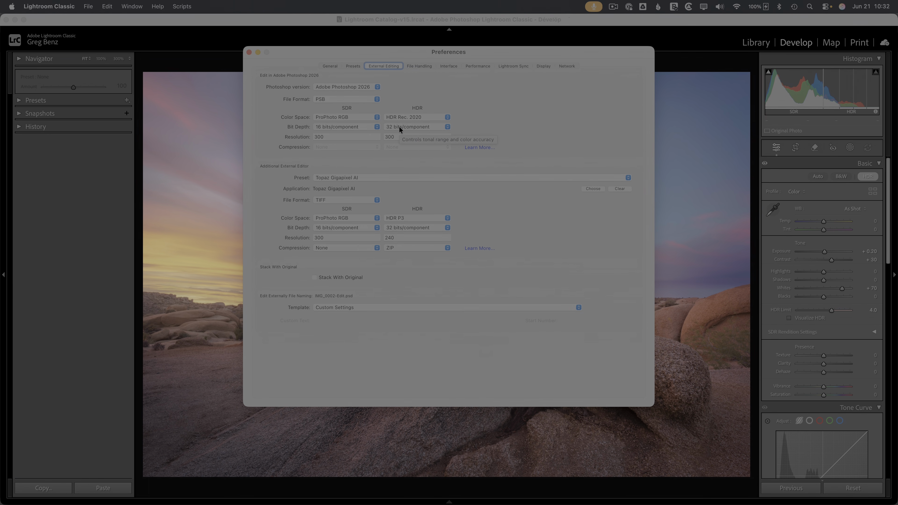
{"action": "left_click", "coordinate": [249, 53]}
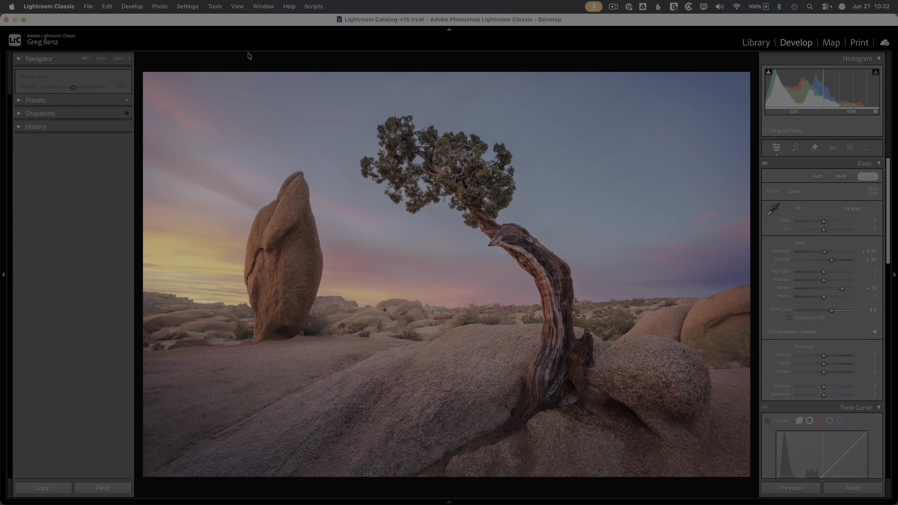
Step: Send the juniper photo to Photoshop with Edit In > Open as Smart Object in Photoshop
{"action": "right_click", "coordinate": [321, 111]}
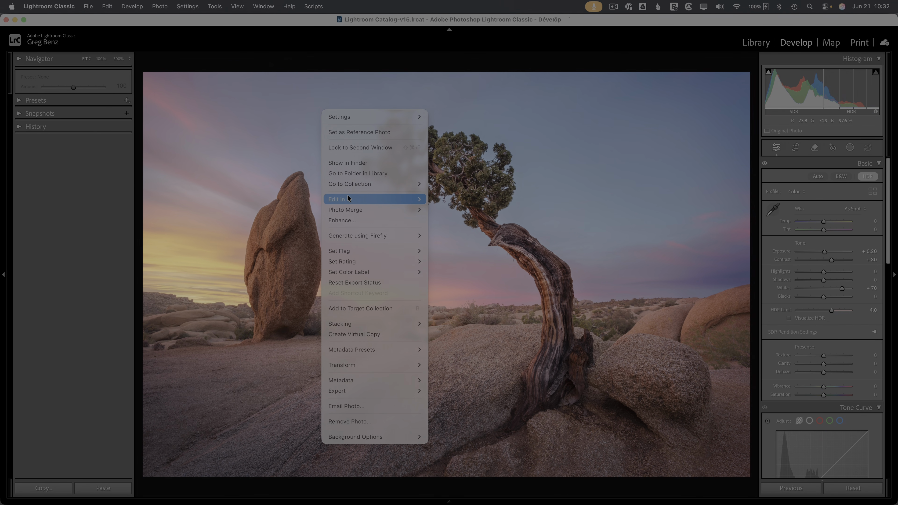
{"action": "mouse_move", "coordinate": [347, 198]}
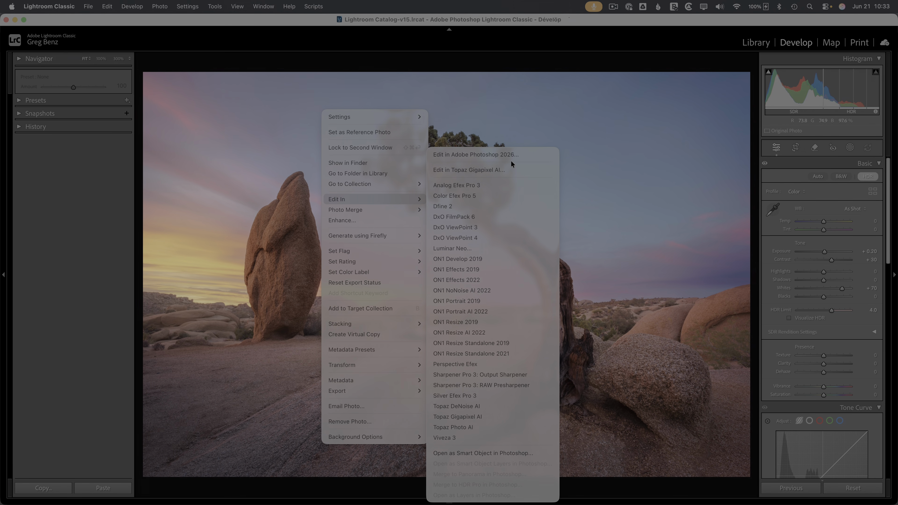
{"action": "left_click", "coordinate": [495, 454]}
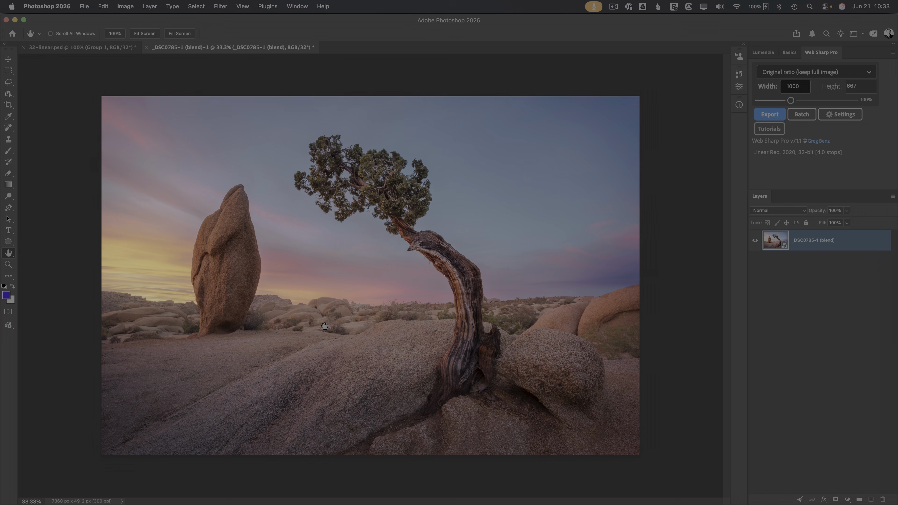
Step: Browse the blend modes, Filter and Edit menus without changes, then return to Lightroom Classic
{"action": "left_click", "coordinate": [767, 210]}
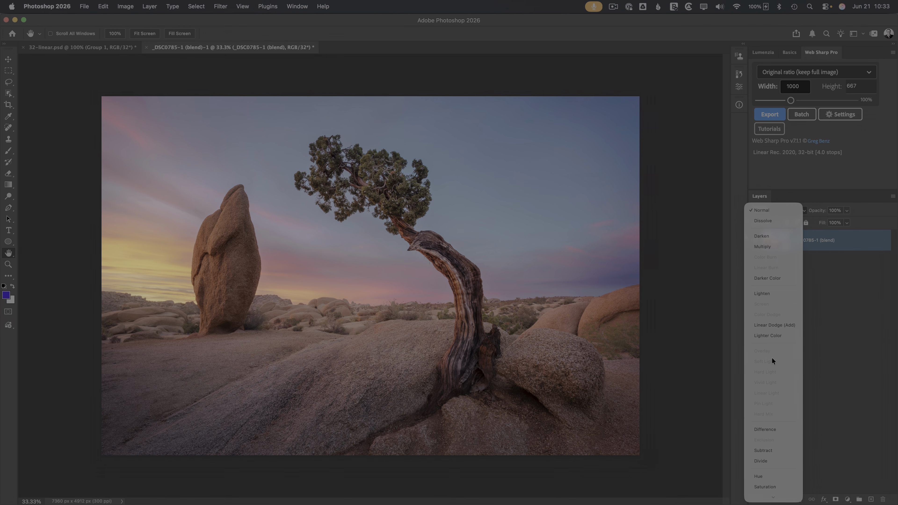
{"action": "left_click", "coordinate": [734, 345]}
{"action": "left_click", "coordinate": [221, 7]}
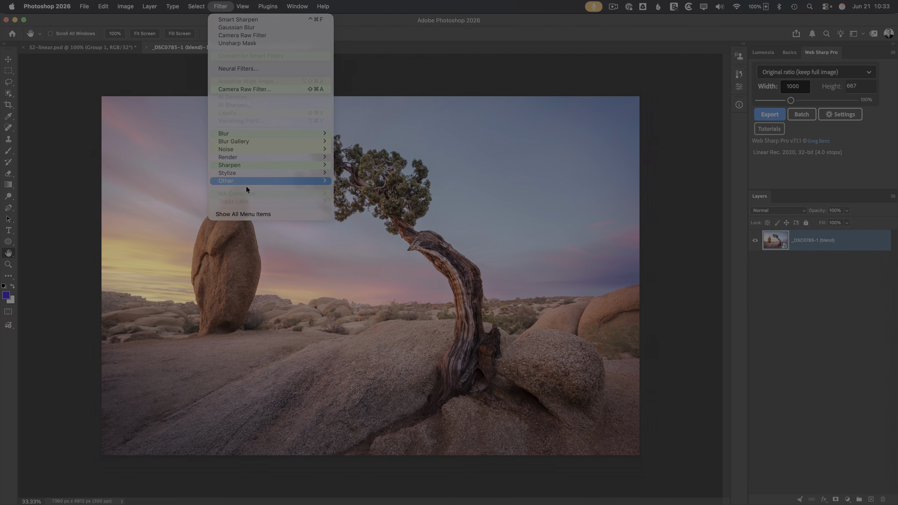
{"action": "left_click", "coordinate": [104, 3]}
{"action": "left_click", "coordinate": [104, 3]}
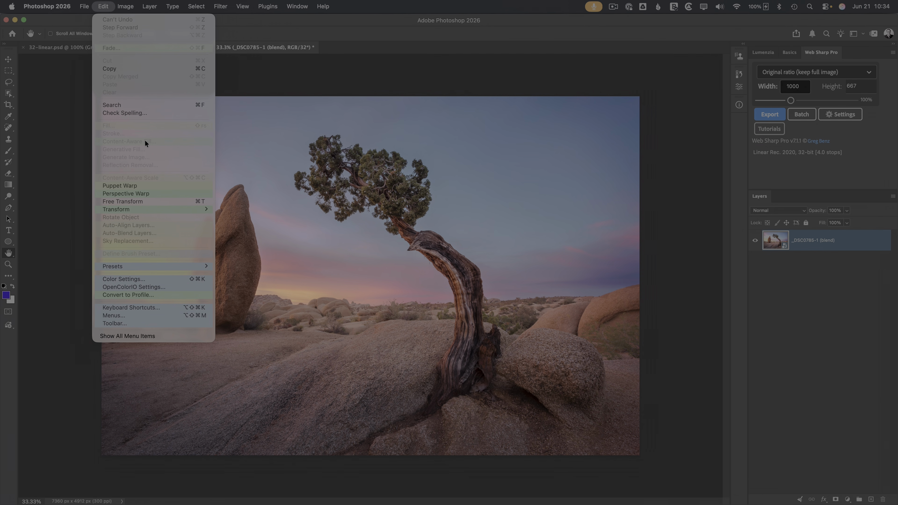
{"action": "left_click", "coordinate": [287, 52]}
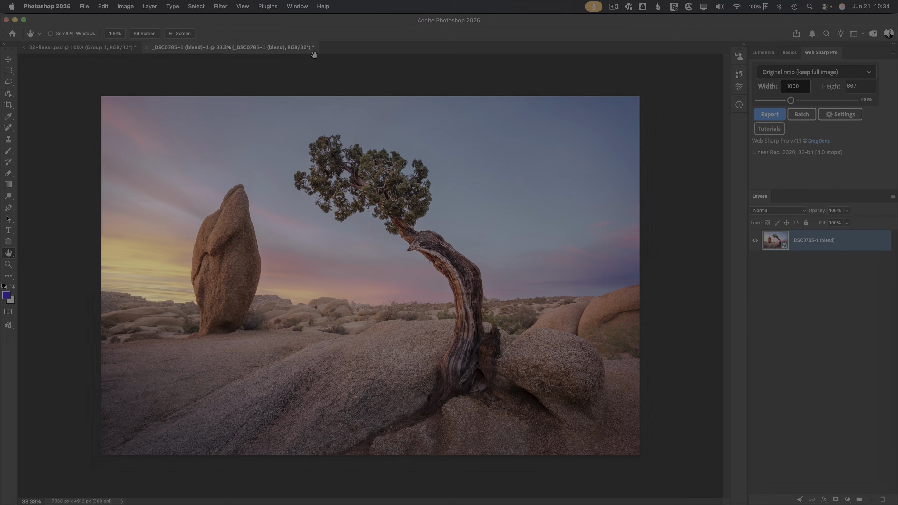
{"action": "key", "text": "super+Tab"}
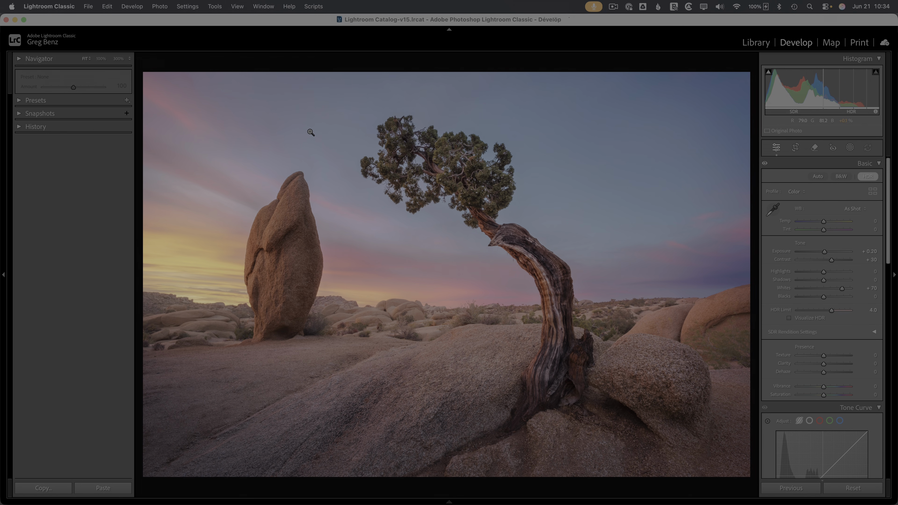
Step: Set the External Editing HDR bit depth to 16 bits/component in Preferences
{"action": "left_click", "coordinate": [53, 6]}
{"action": "left_click", "coordinate": [65, 37]}
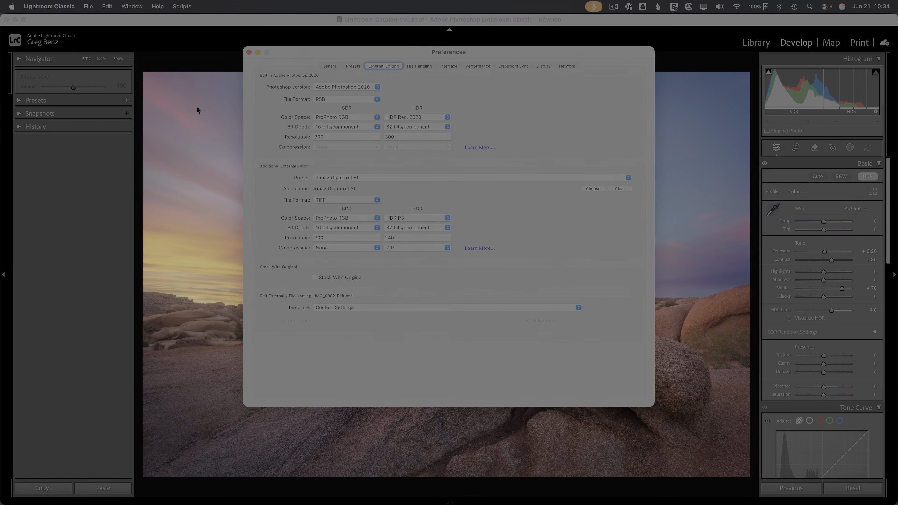
{"action": "left_click", "coordinate": [393, 127]}
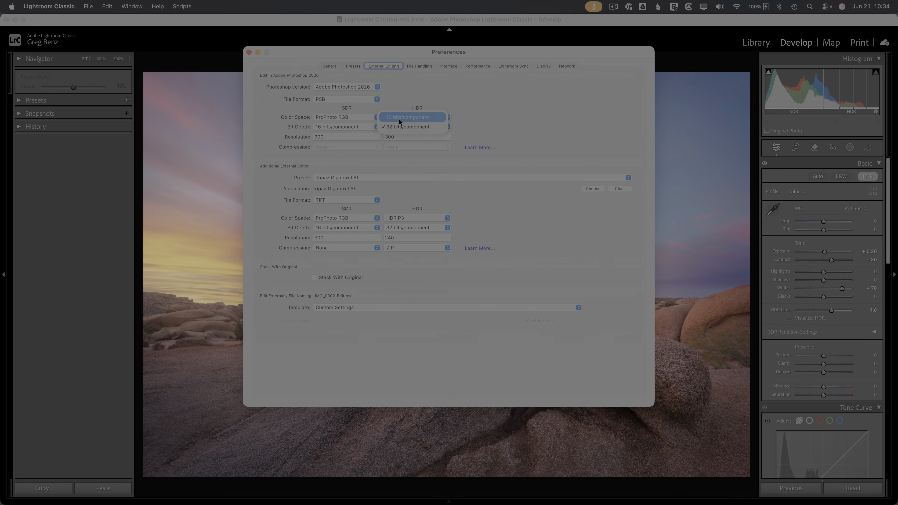
{"action": "left_click", "coordinate": [399, 117]}
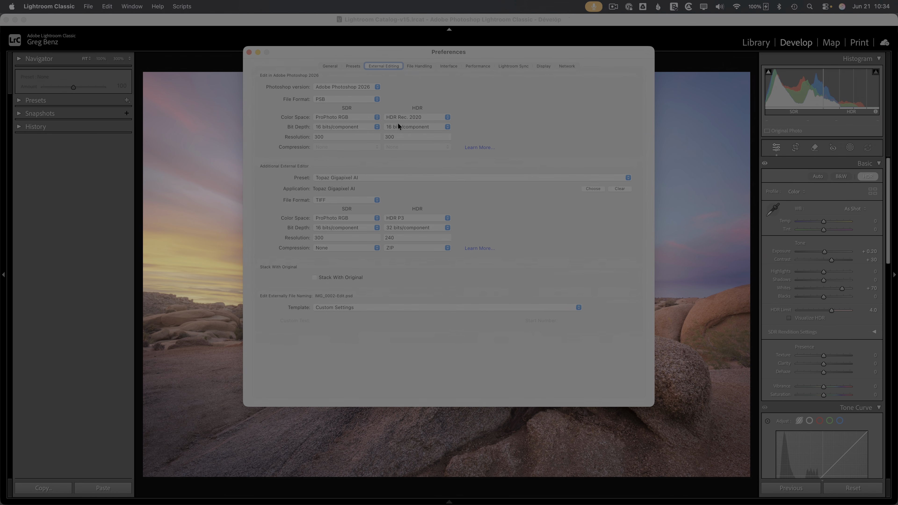
{"action": "left_click", "coordinate": [250, 53]}
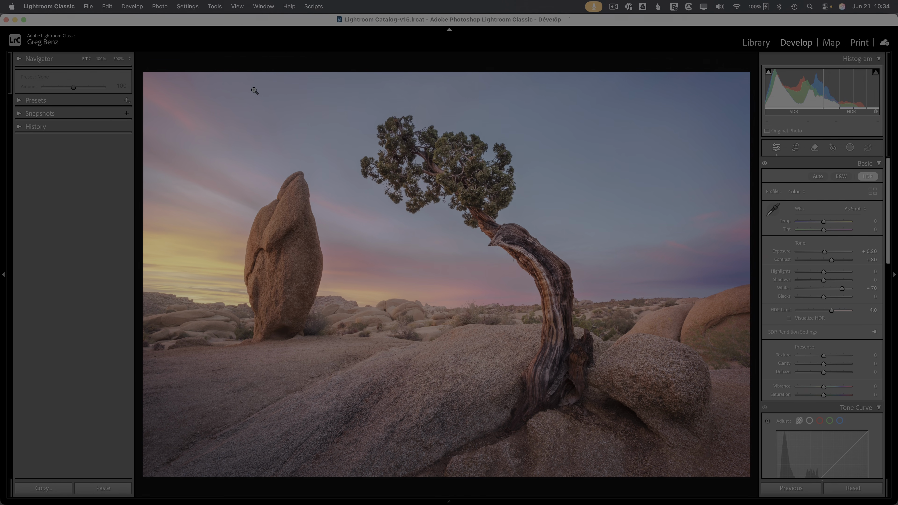
Step: Open the juniper photo again in Photoshop as a smart object
{"action": "right_click", "coordinate": [320, 169]}
{"action": "mouse_move", "coordinate": [347, 177]}
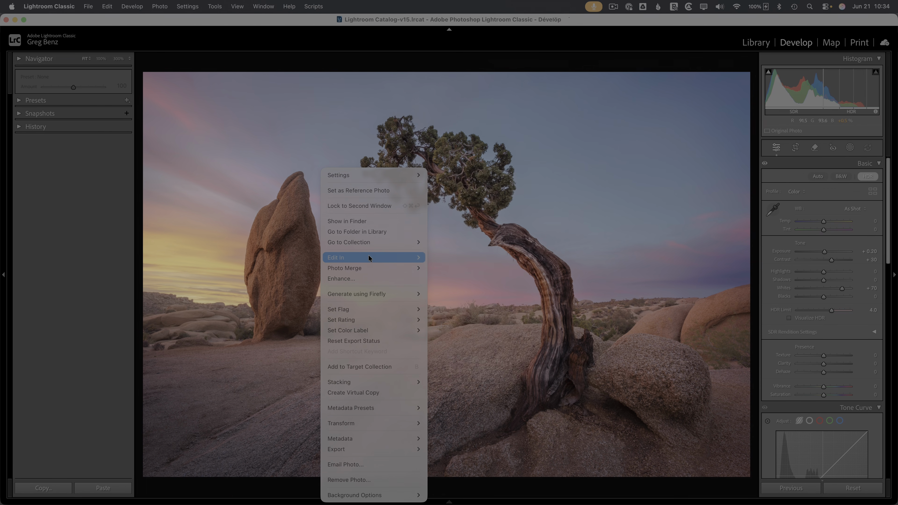
{"action": "mouse_move", "coordinate": [368, 256]}
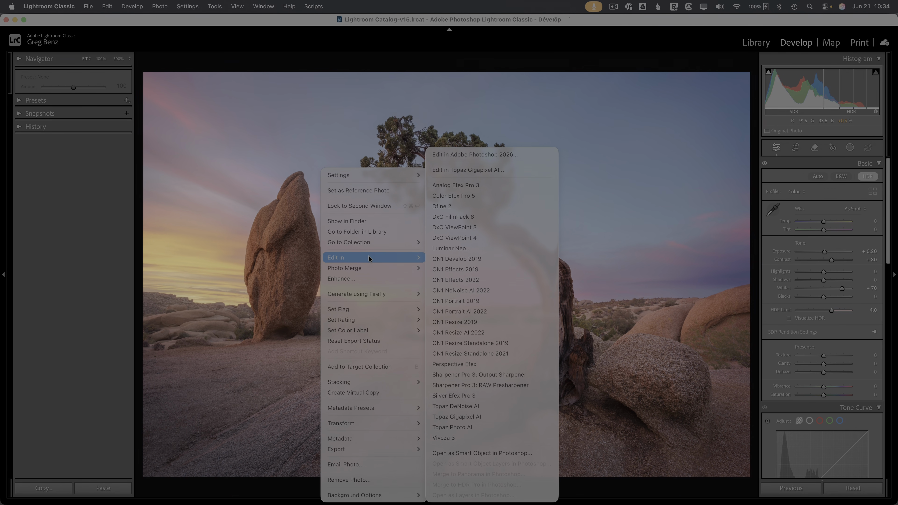
{"action": "left_click", "coordinate": [502, 453]}
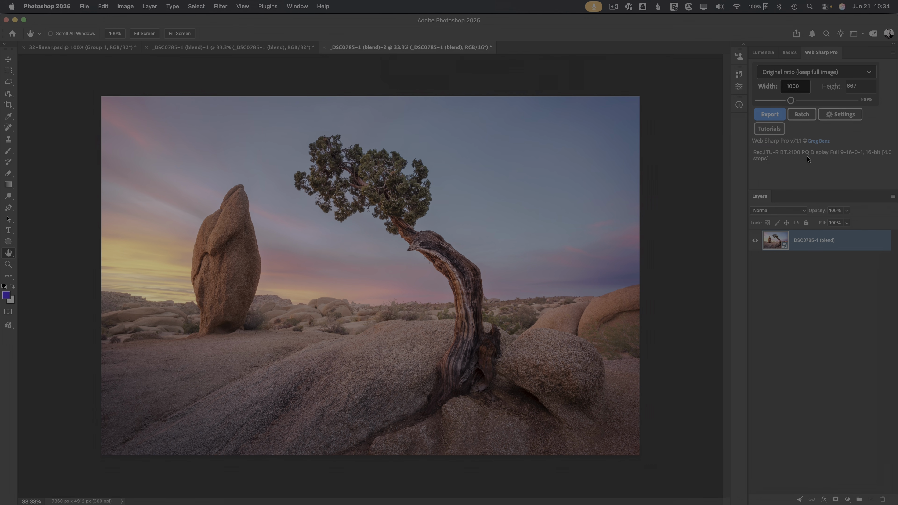
{"action": "left_click", "coordinate": [276, 49]}
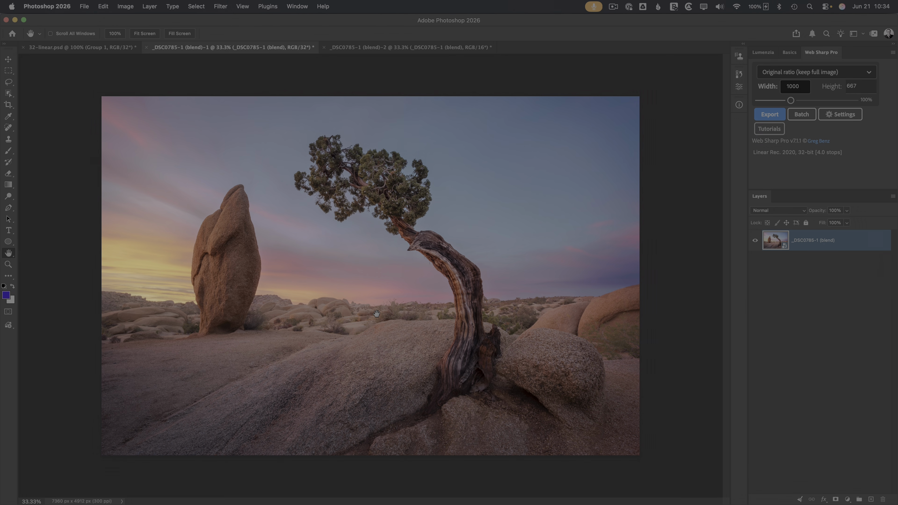
{"action": "left_click", "coordinate": [389, 48]}
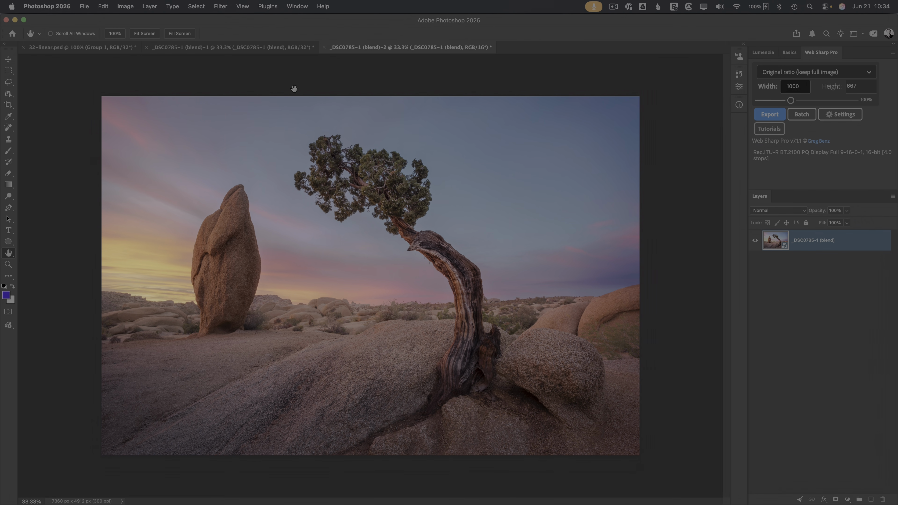
{"action": "left_click", "coordinate": [264, 47]}
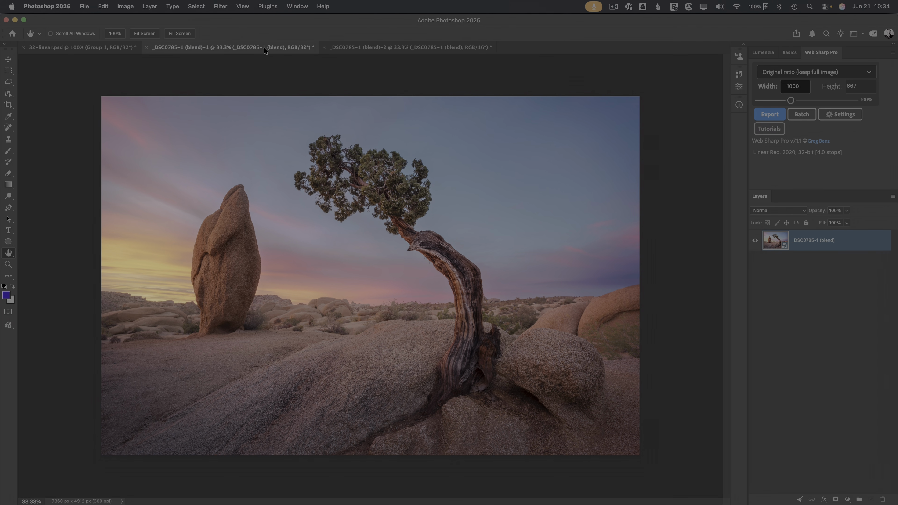
{"action": "key", "text": "ctrl+Tab"}
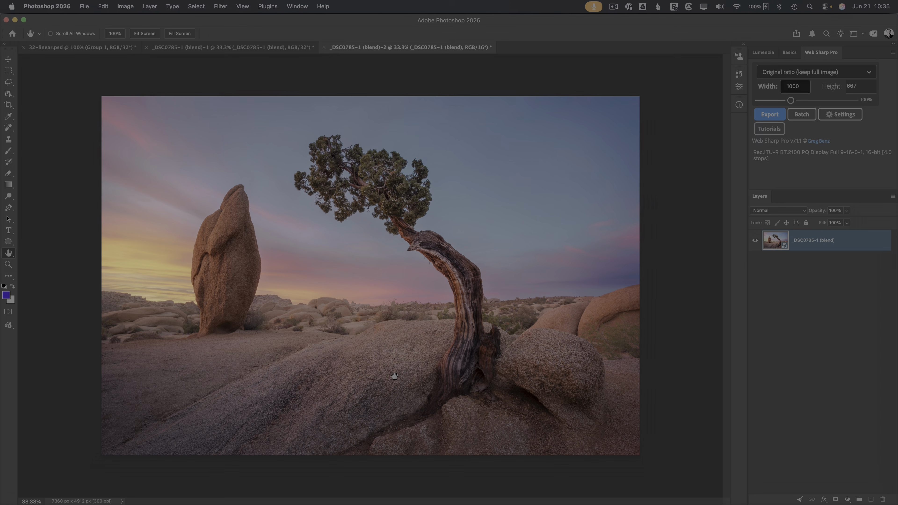
{"action": "key", "text": "super+1"}
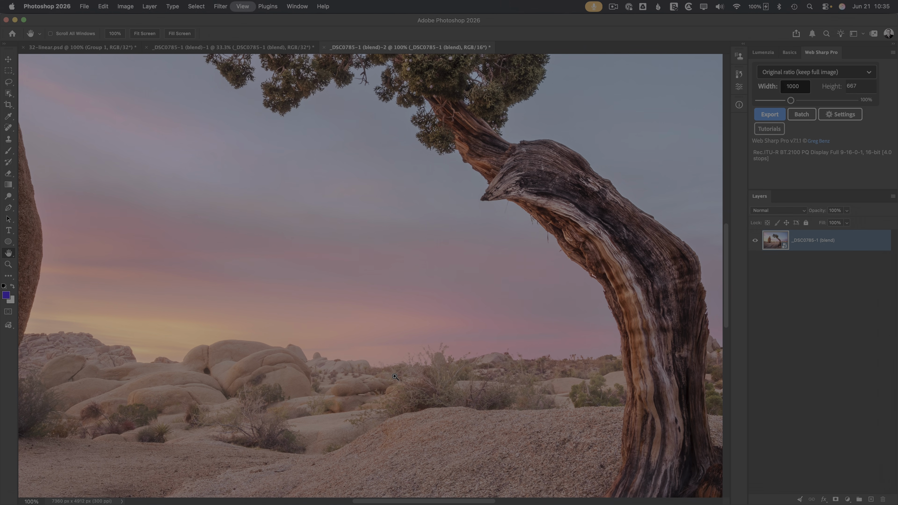
{"action": "left_click", "coordinate": [245, 50]}
{"action": "key", "text": "super+1"}
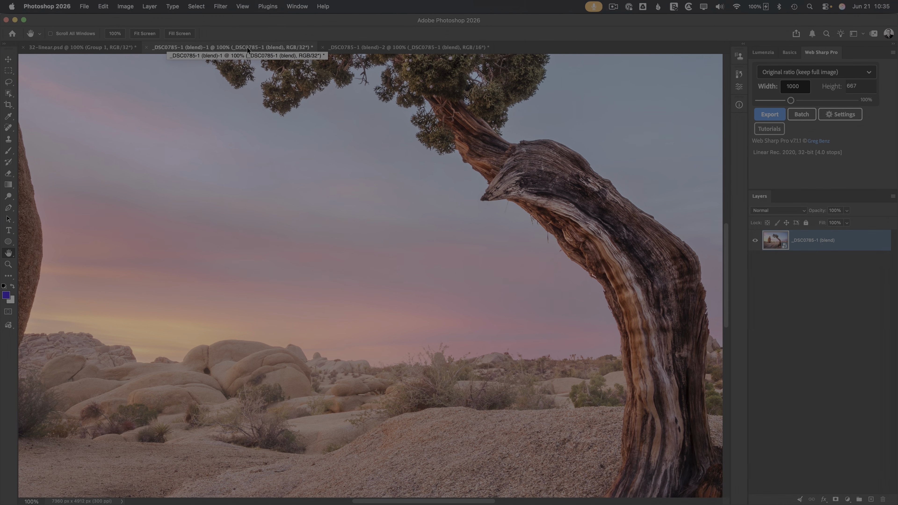
{"action": "key", "text": "ctrl+Tab"}
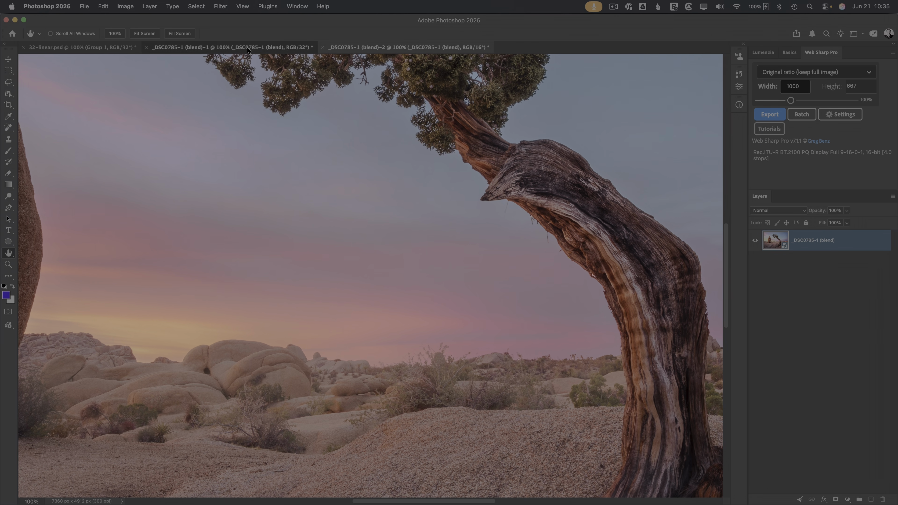
{"action": "key", "text": "ctrl+shift+Tab"}
{"action": "key", "text": "ctrl+Tab"}
{"action": "left_click", "coordinate": [247, 48]}
{"action": "key", "text": "ctrl+Tab"}
{"action": "left_click", "coordinate": [247, 47]}
{"action": "key", "text": "ctrl+Tab"}
{"action": "left_click", "coordinate": [247, 48]}
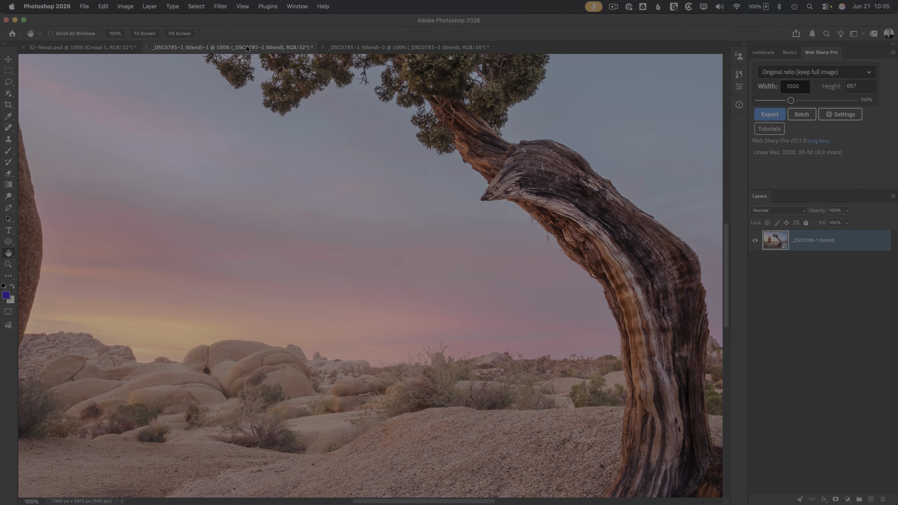
{"action": "key", "text": "super+0"}
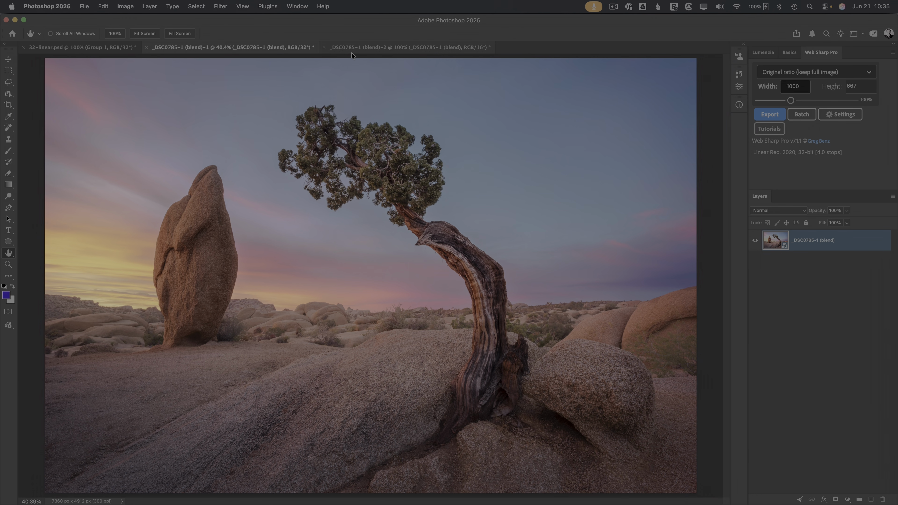
{"action": "key", "text": "ctrl+Tab"}
{"action": "key", "text": "super+0"}
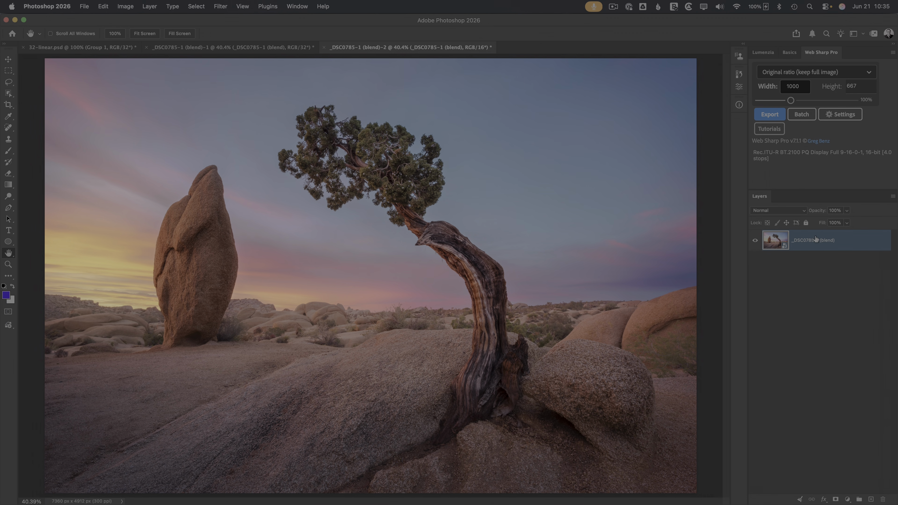
{"action": "left_click", "coordinate": [795, 211]}
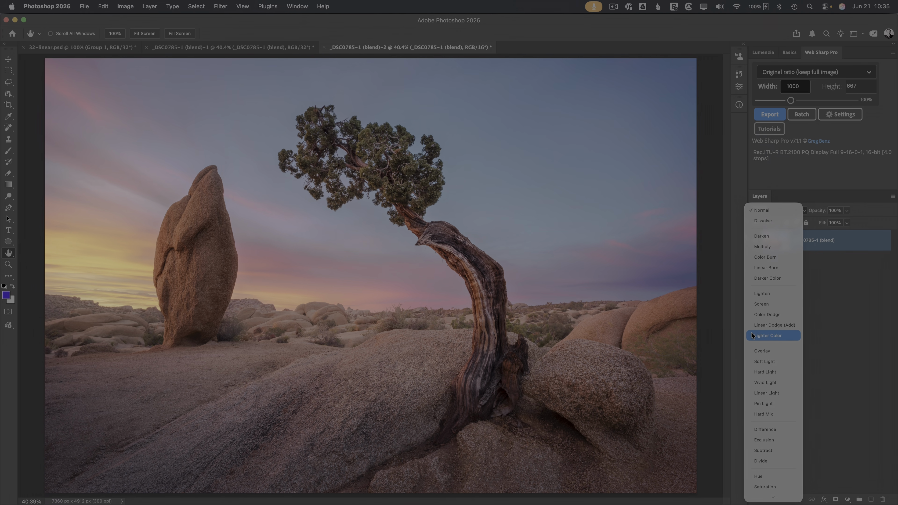
{"action": "left_click", "coordinate": [738, 323]}
{"action": "left_click", "coordinate": [227, 8]}
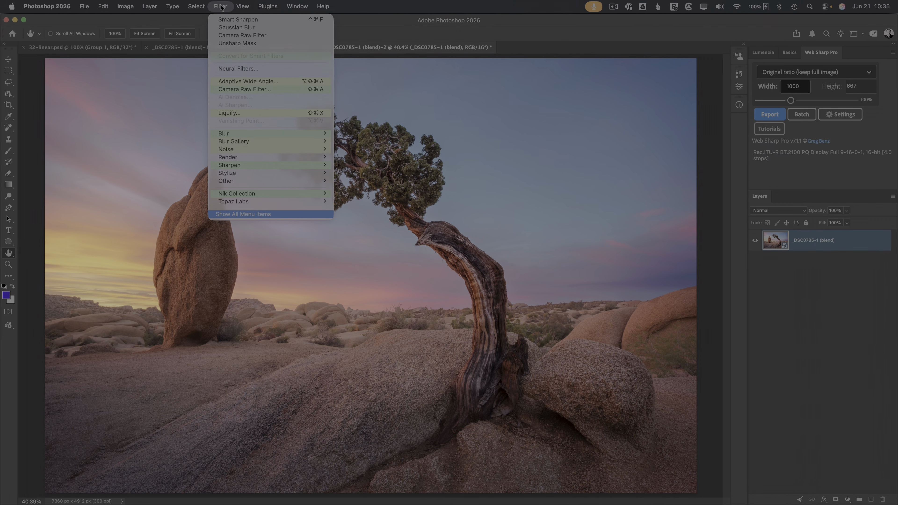
{"action": "mouse_move", "coordinate": [105, 4]}
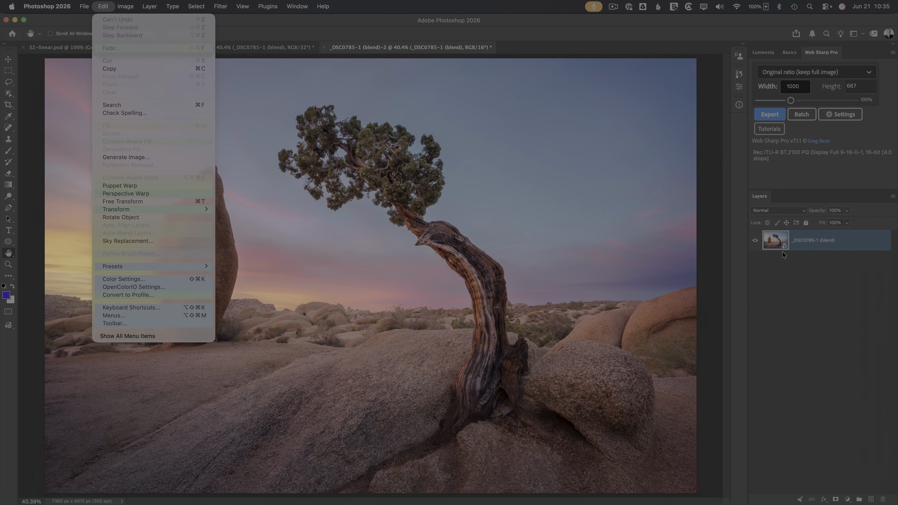
{"action": "left_click", "coordinate": [157, 242]}
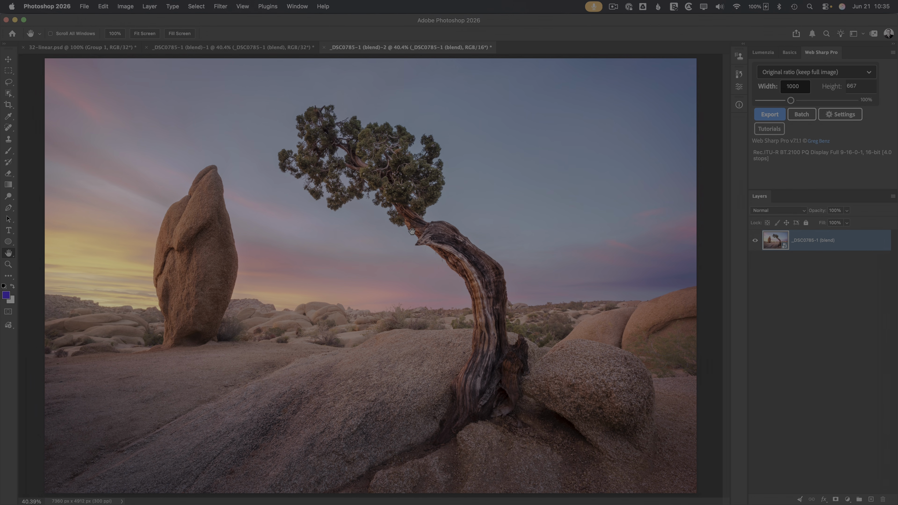
Step: Try darkening and brightening the blue foreground colour, then cancel the change
{"action": "left_click", "coordinate": [7, 296]}
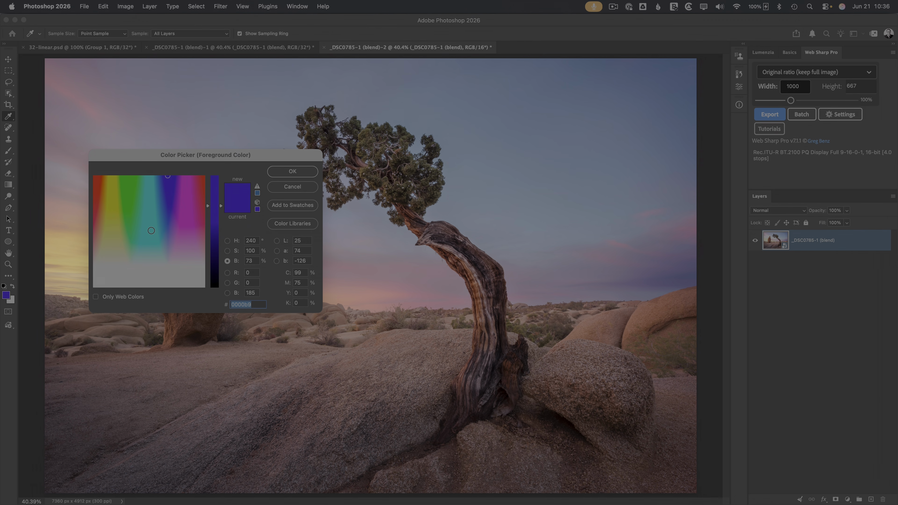
{"action": "left_click_drag", "start_coordinate": [220, 209], "coordinate": [215, 242]}
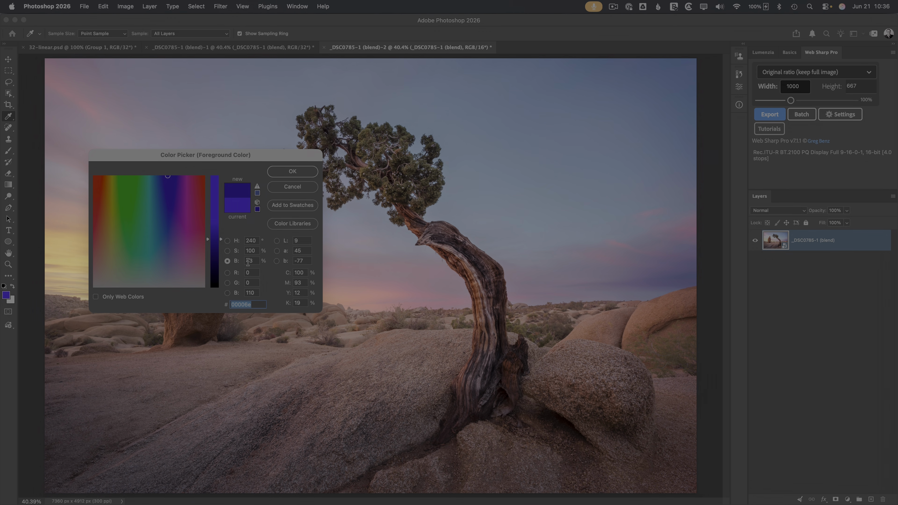
{"action": "left_click_drag", "start_coordinate": [219, 241], "coordinate": [217, 222]}
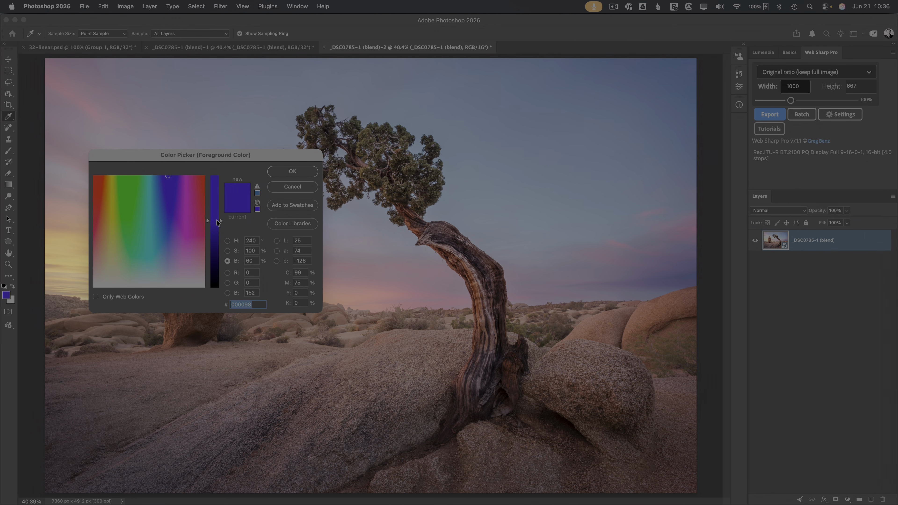
{"action": "left_click", "coordinate": [279, 189]}
Step: In the 32-bit document, raise the foreground Intensity about 2.73 stops, then cancel
{"action": "left_click", "coordinate": [261, 48]}
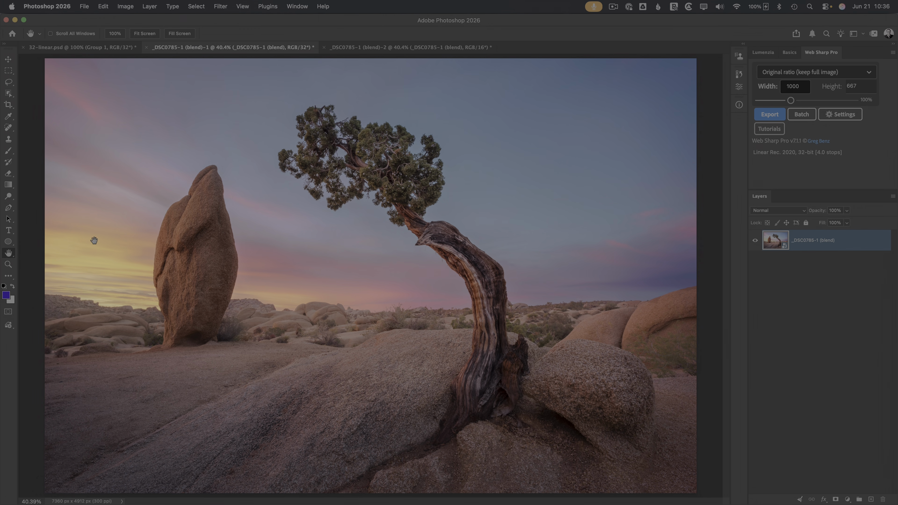
{"action": "left_click", "coordinate": [6, 295]}
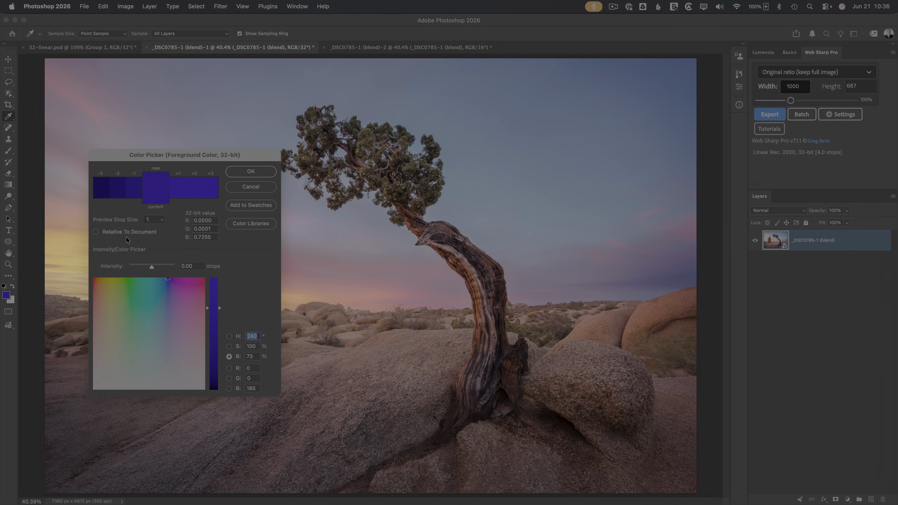
{"action": "left_click_drag", "start_coordinate": [150, 268], "coordinate": [161, 267]}
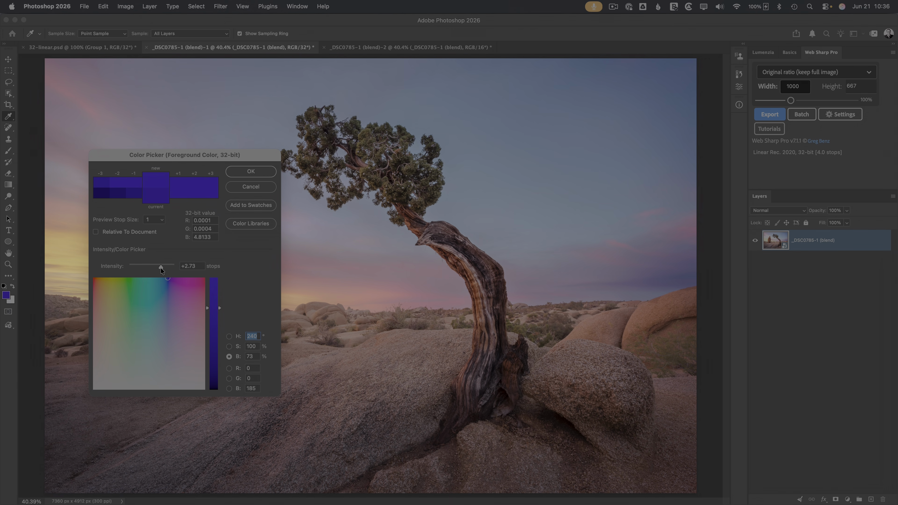
{"action": "left_click", "coordinate": [191, 269]}
{"action": "left_click", "coordinate": [251, 187]}
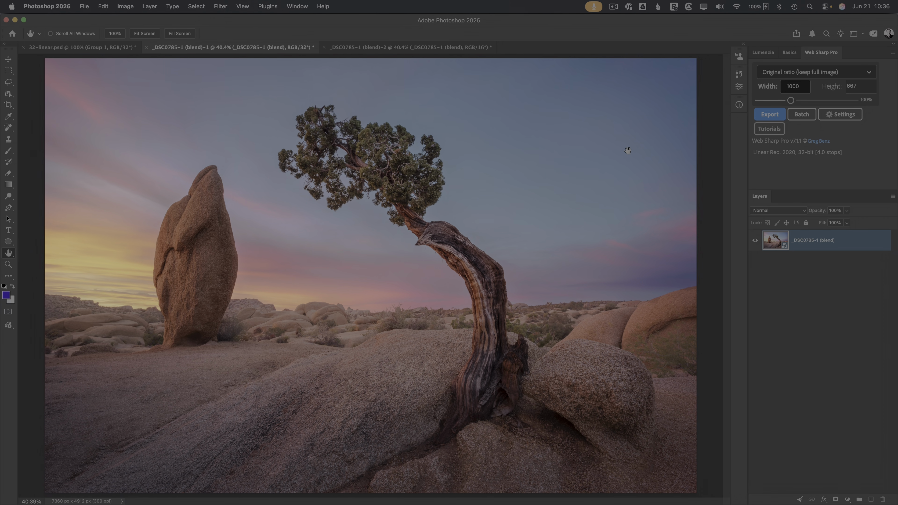
Step: Compare both documents in the Info panel, then list adjustment layers for the 32-bit photo
{"action": "left_click", "coordinate": [739, 104]}
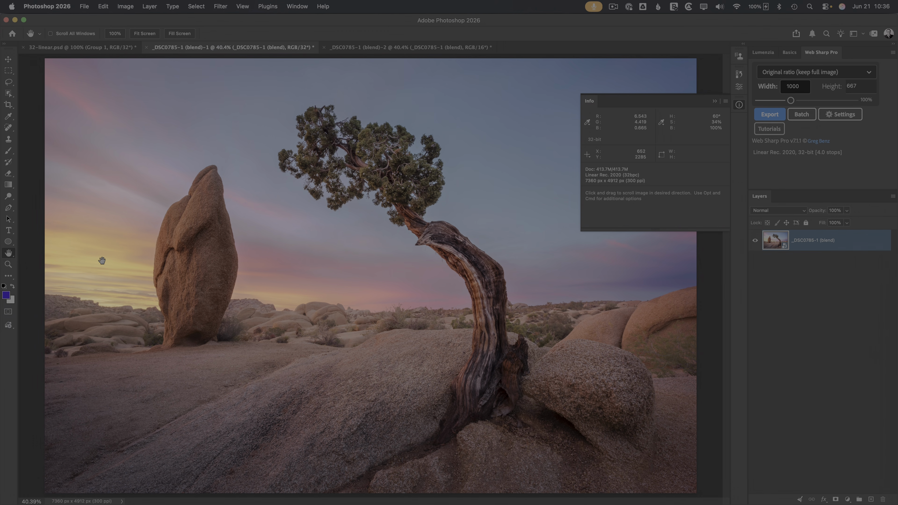
{"action": "left_click", "coordinate": [407, 49]}
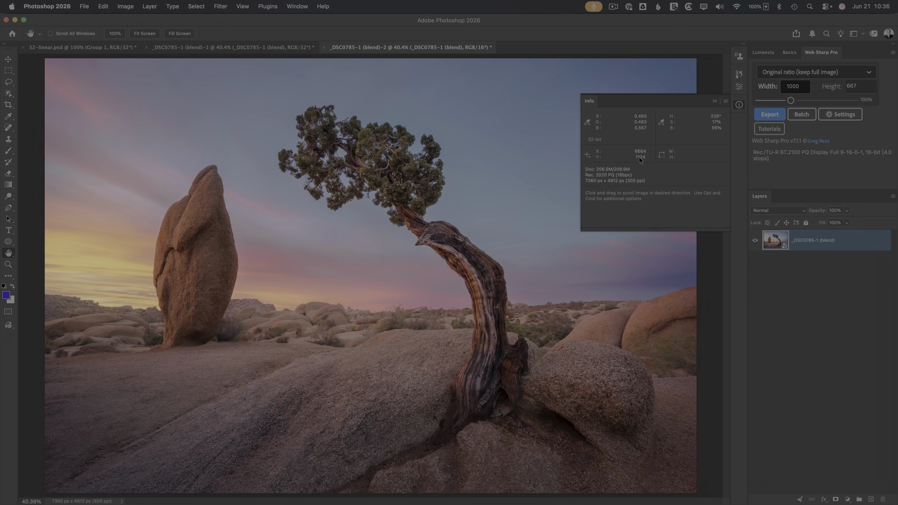
{"action": "left_click", "coordinate": [739, 105]}
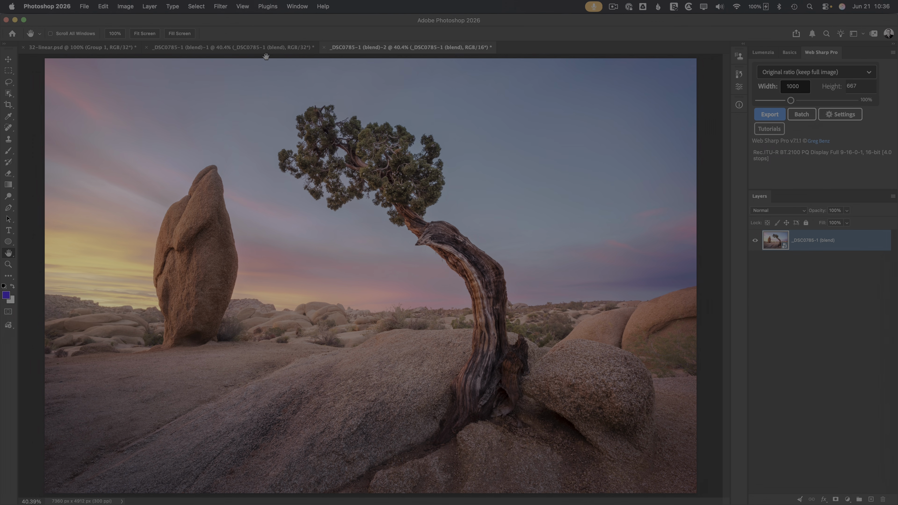
{"action": "left_click", "coordinate": [239, 49]}
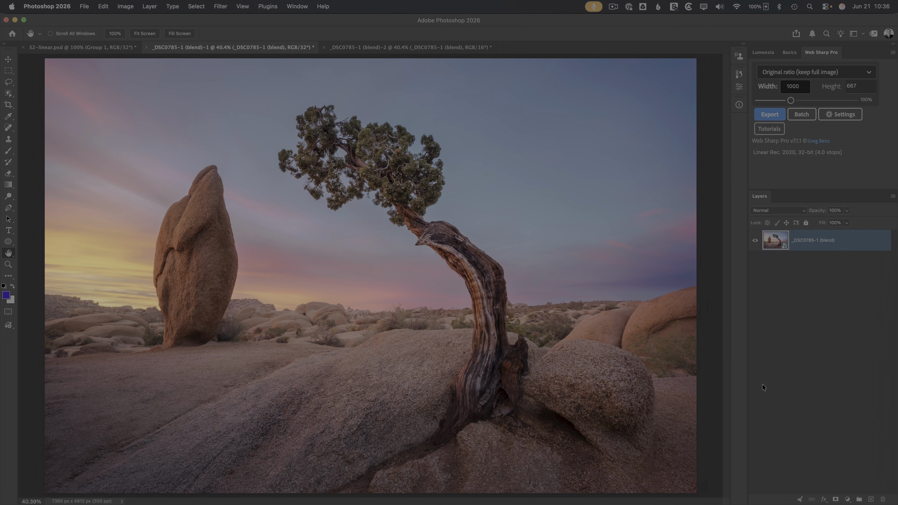
{"action": "left_click", "coordinate": [847, 500]}
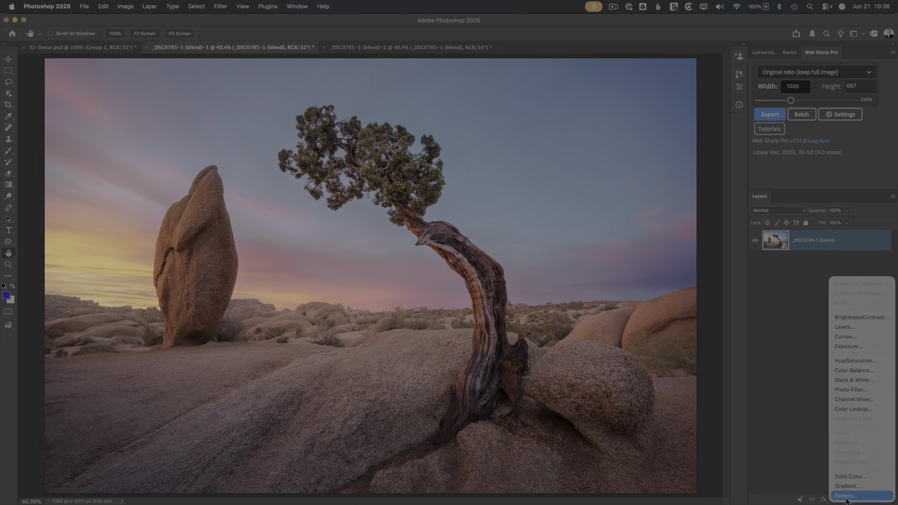
Step: Add a Warming Filter (85) Photo Filter layer to the 32-bit photo and toggle it to compare
{"action": "left_click", "coordinate": [850, 390]}
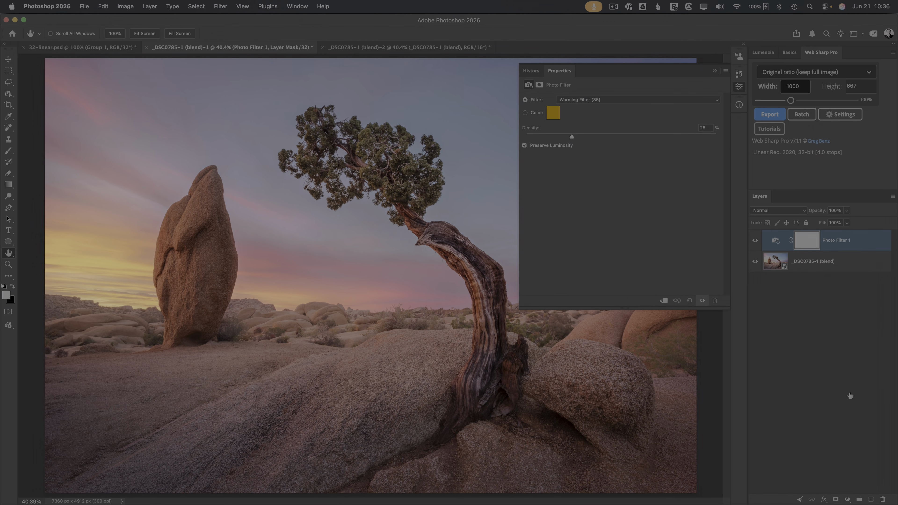
{"action": "left_click", "coordinate": [739, 88]}
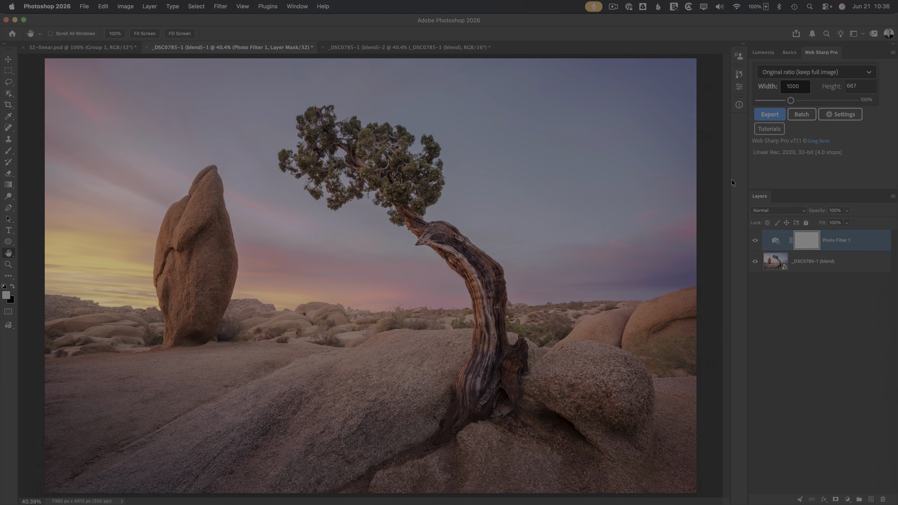
{"action": "left_click", "coordinate": [755, 244]}
{"action": "left_click", "coordinate": [754, 243]}
{"action": "left_click", "coordinate": [754, 243]}
{"action": "left_click", "coordinate": [756, 243]}
{"action": "left_click", "coordinate": [755, 243]}
{"action": "left_click", "coordinate": [438, 50]}
Step: Add a Photo Filter layer to the 16-bit photo and toggle its visibility to compare
{"action": "left_click", "coordinate": [847, 499]}
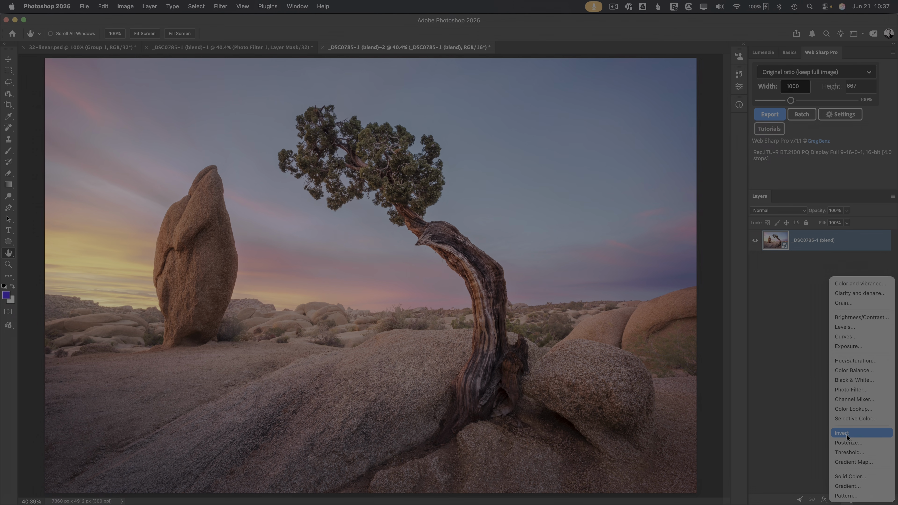
{"action": "left_click", "coordinate": [849, 390]}
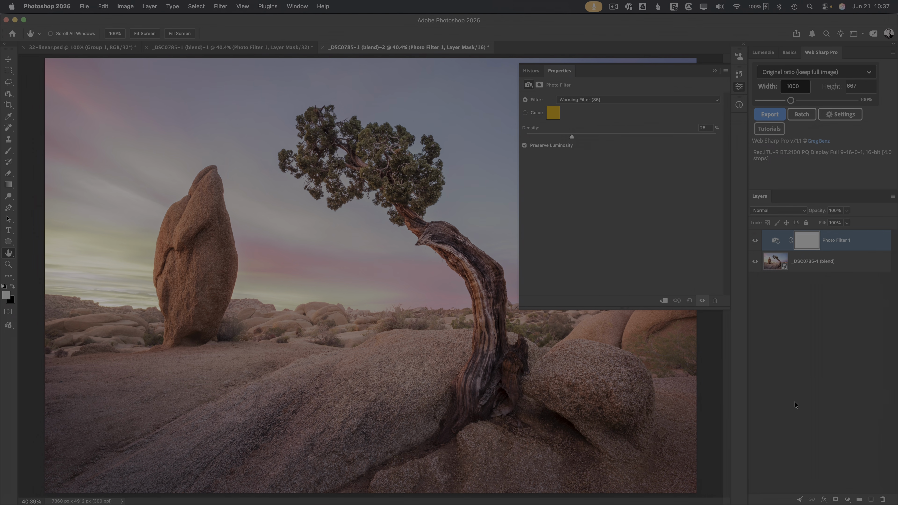
{"action": "left_click", "coordinate": [739, 86]}
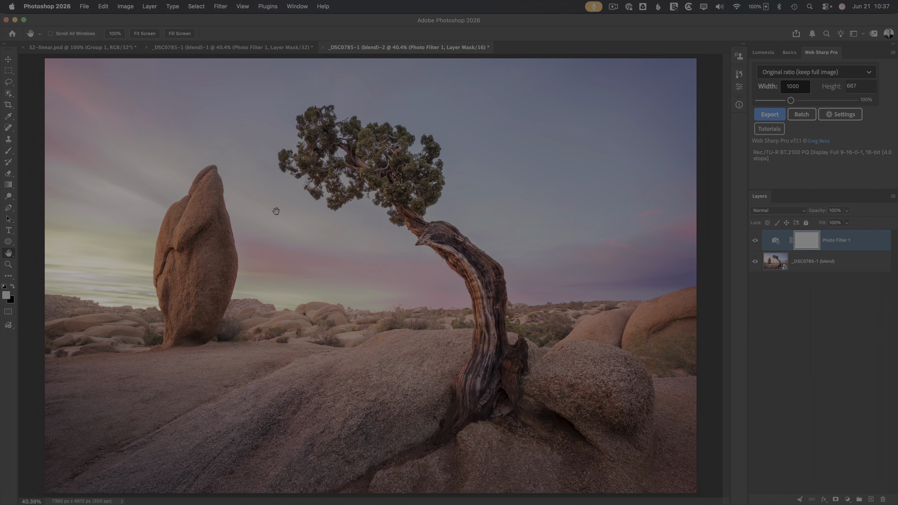
{"action": "left_click", "coordinate": [756, 240]}
{"action": "left_click", "coordinate": [755, 241]}
{"action": "left_click", "coordinate": [755, 242]}
{"action": "left_click", "coordinate": [756, 242]}
{"action": "left_click", "coordinate": [755, 242]}
{"action": "left_click", "coordinate": [755, 241]}
Step: Compare both documents, preview the filter's blend modes keeping Normal, and return to the 32-bit copy
{"action": "left_click", "coordinate": [244, 48]}
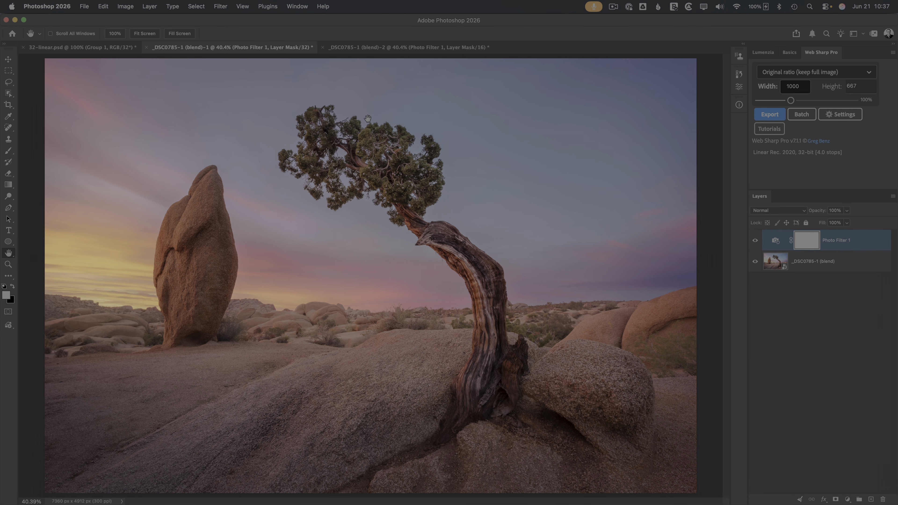
{"action": "left_click", "coordinate": [383, 48]}
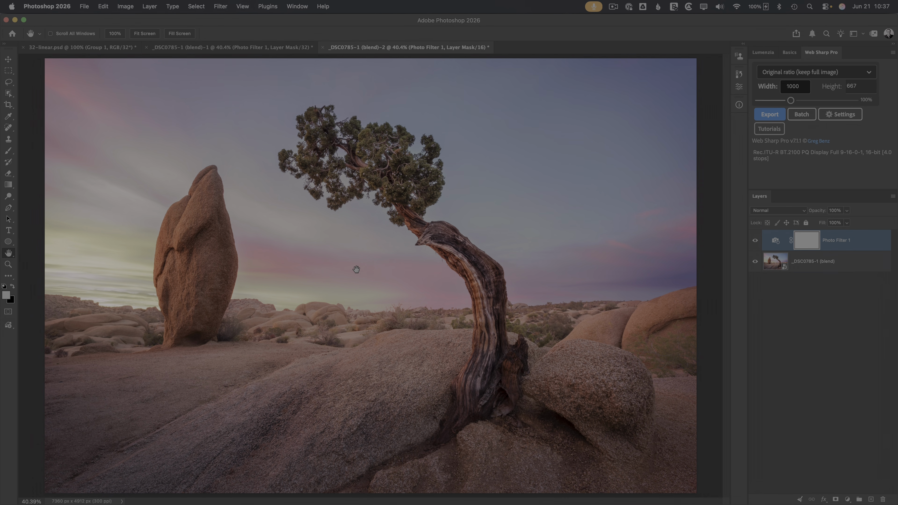
{"action": "left_click", "coordinate": [785, 211]}
{"action": "left_click", "coordinate": [737, 275]}
{"action": "left_click", "coordinate": [266, 49]}
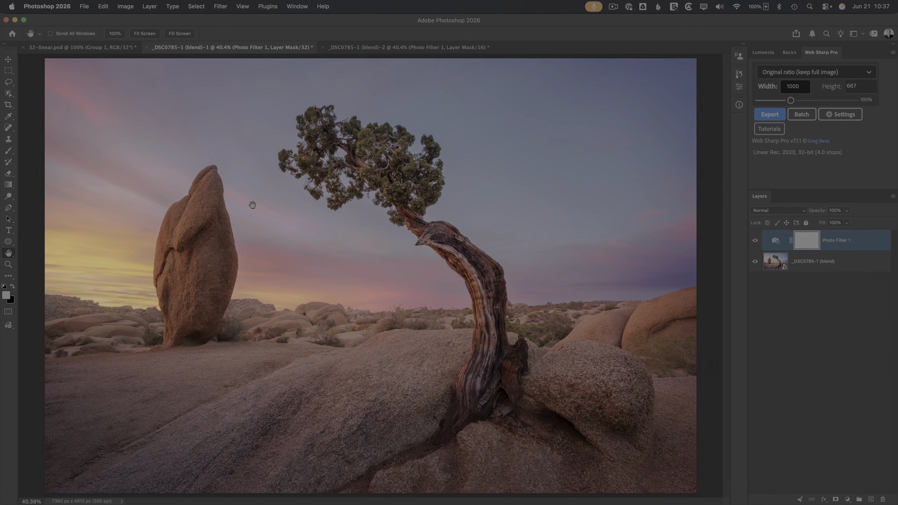
Step: Target the juniper photo layer and lasso a loose selection around the standing rock on the left
{"action": "left_click", "coordinate": [773, 265]}
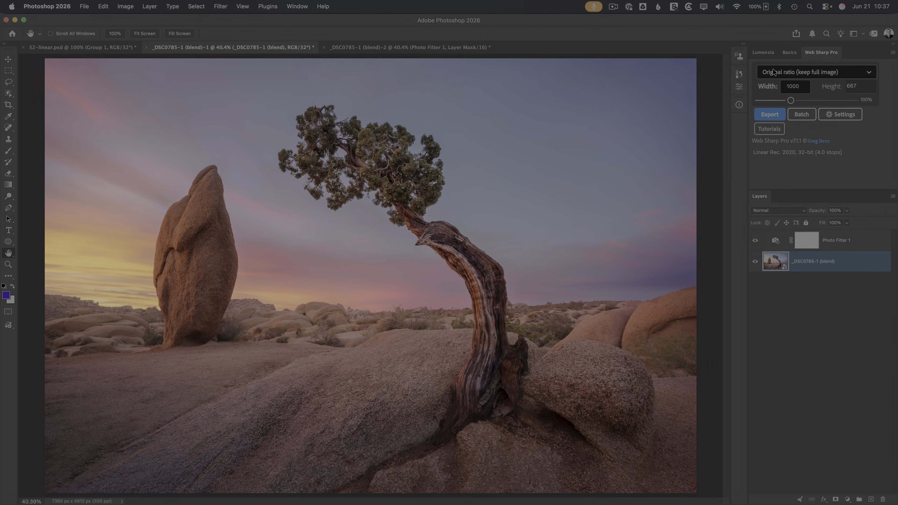
{"action": "left_click", "coordinate": [790, 54]}
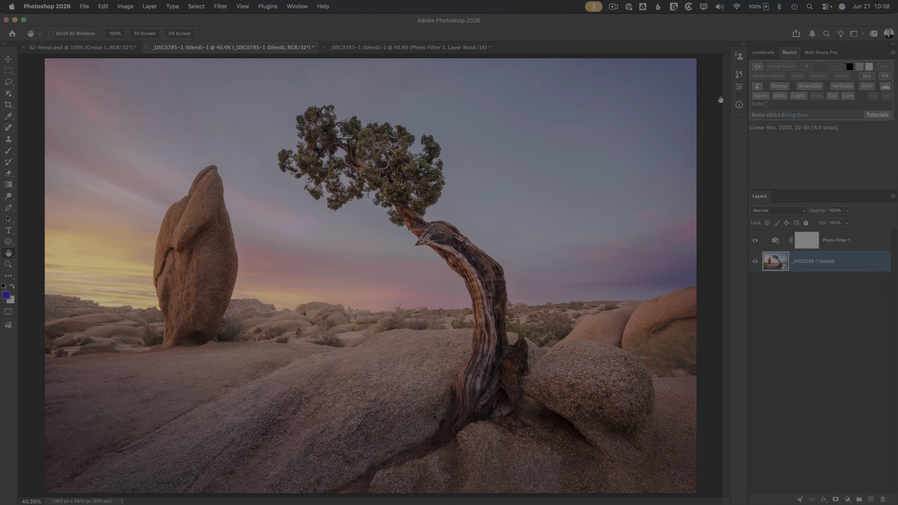
{"action": "key", "text": "l"}
{"action": "mouse_move", "coordinate": [251, 255]}
{"action": "left_mouse_down"}
{"action": "mouse_move", "coordinate": [224, 156]}
{"action": "mouse_move", "coordinate": [157, 193]}
{"action": "mouse_move", "coordinate": [140, 253]}
{"action": "mouse_move", "coordinate": [142, 324]}
{"action": "mouse_move", "coordinate": [160, 351]}
{"action": "mouse_move", "coordinate": [201, 358]}
{"action": "mouse_move", "coordinate": [236, 311]}
{"action": "mouse_move", "coordinate": [249, 253]}
{"action": "left_mouse_up"}
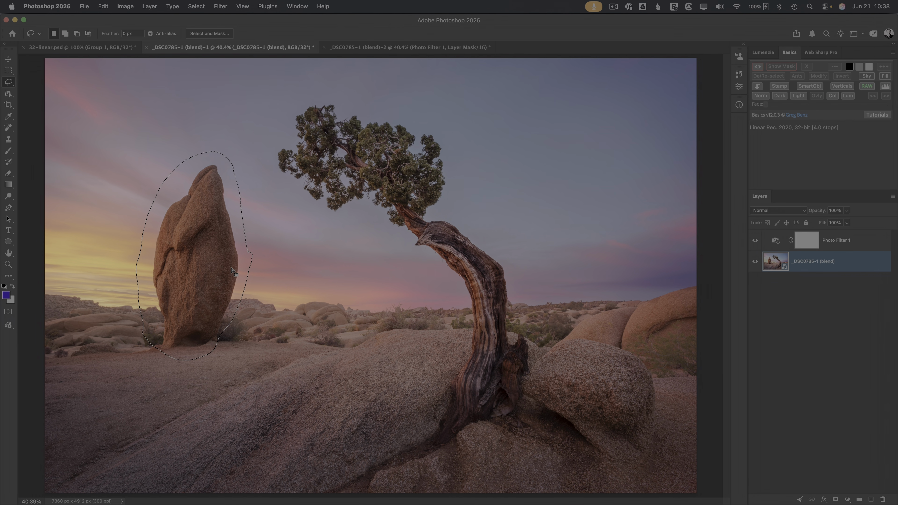
{"action": "key", "text": "shift"}
{"action": "mouse_move", "coordinate": [152, 340]}
{"action": "left_mouse_down"}
{"action": "mouse_move", "coordinate": [138, 351]}
{"action": "mouse_move", "coordinate": [175, 357]}
{"action": "left_mouse_up"}
Step: Generative-fill the rock area without a prompt and copy the result back to the 32-bit document
{"action": "left_click", "coordinate": [884, 76]}
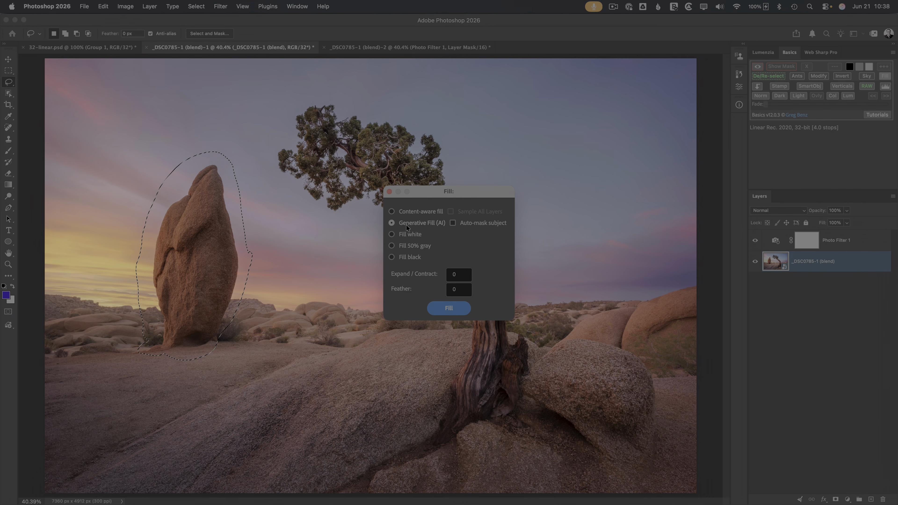
{"action": "left_click", "coordinate": [450, 308]}
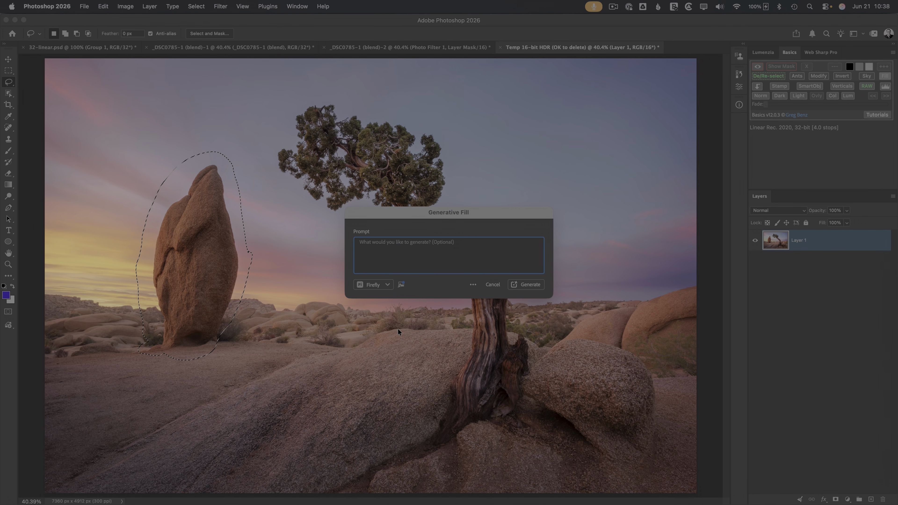
{"action": "left_click", "coordinate": [540, 285]}
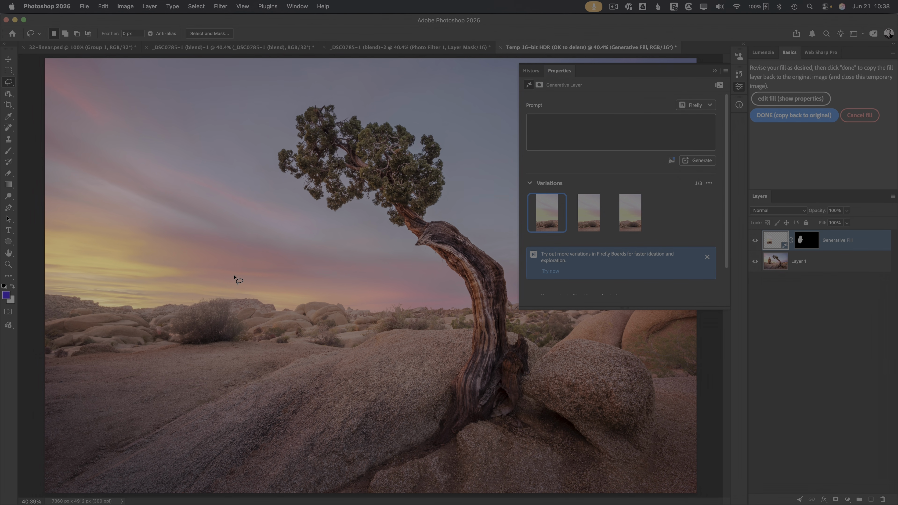
{"action": "left_click", "coordinate": [789, 114]}
{"action": "left_click", "coordinate": [741, 87]}
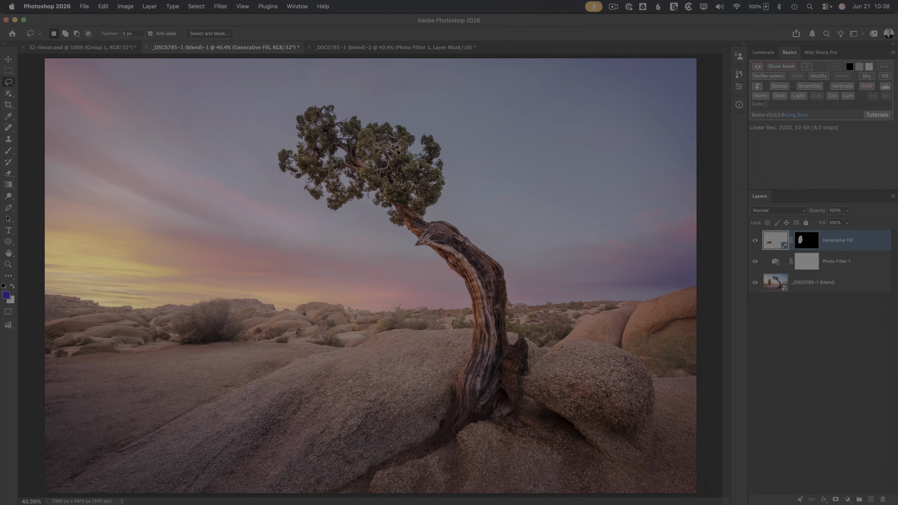
Step: Toggle the Generative Fill layer off and on twice to compare with the original boulder
{"action": "left_click", "coordinate": [755, 241]}
{"action": "left_click", "coordinate": [755, 241]}
{"action": "left_click", "coordinate": [754, 242]}
{"action": "left_click", "coordinate": [755, 242]}
Step: Load the Generative Fill mask as a selection, then cancel the Fill dialog without applying
{"action": "left_click", "coordinate": [885, 75]}
{"action": "left_click", "coordinate": [455, 265]}
{"action": "left_click", "coordinate": [803, 244], "text": "super"}
{"action": "left_click", "coordinate": [885, 76]}
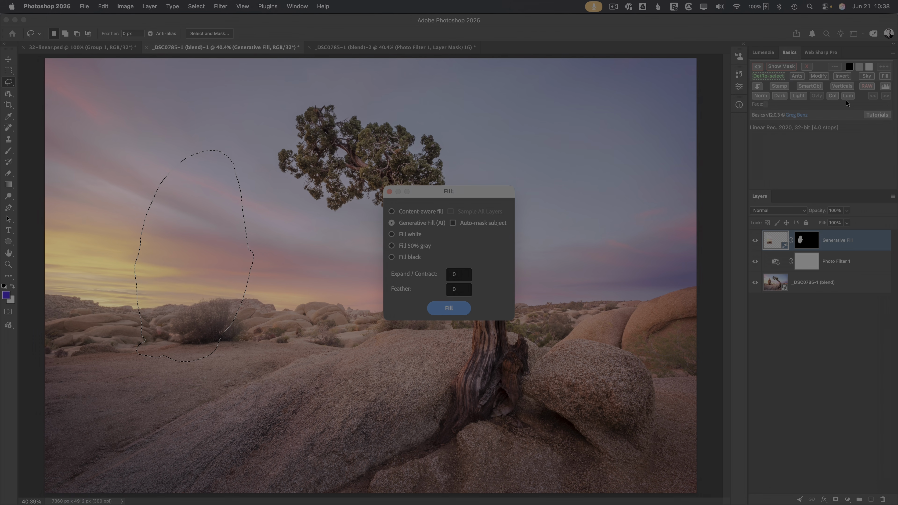
{"action": "key", "text": "Escape"}
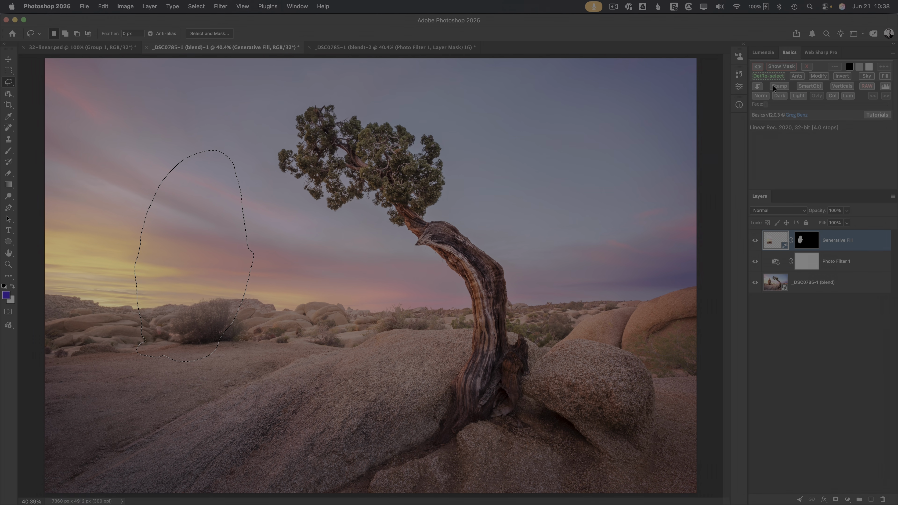
Step: Keep the layer blend mode at Normal and open Lumenzia's Dodge & Burn / Sponge options
{"action": "left_click", "coordinate": [780, 210]}
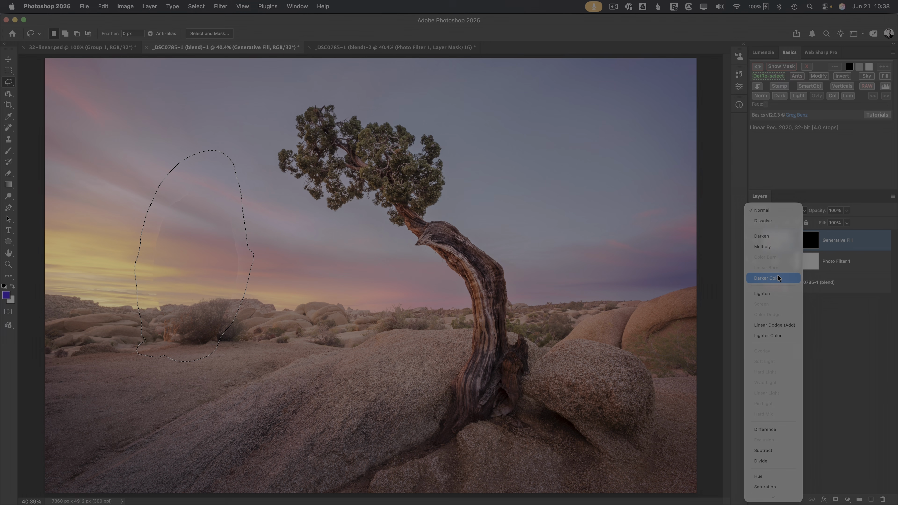
{"action": "key", "text": "Escape"}
{"action": "left_click", "coordinate": [763, 52]}
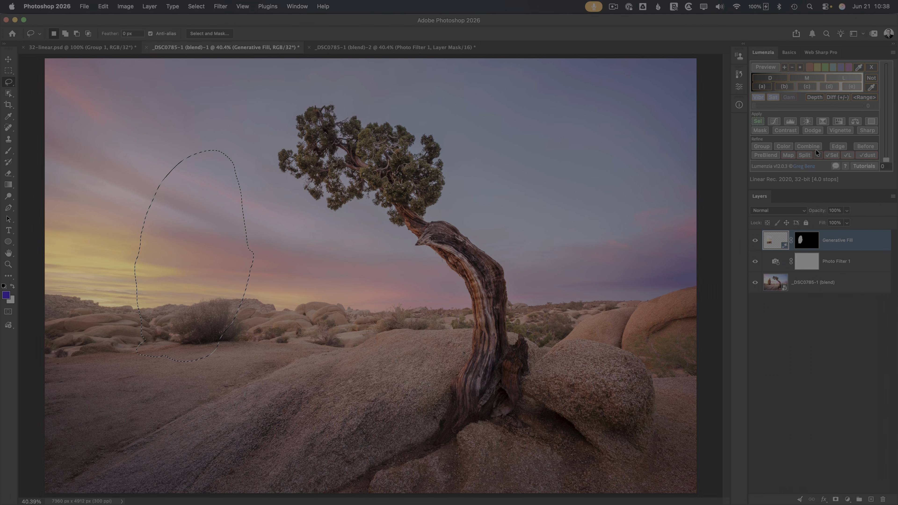
{"action": "left_click", "coordinate": [811, 130]}
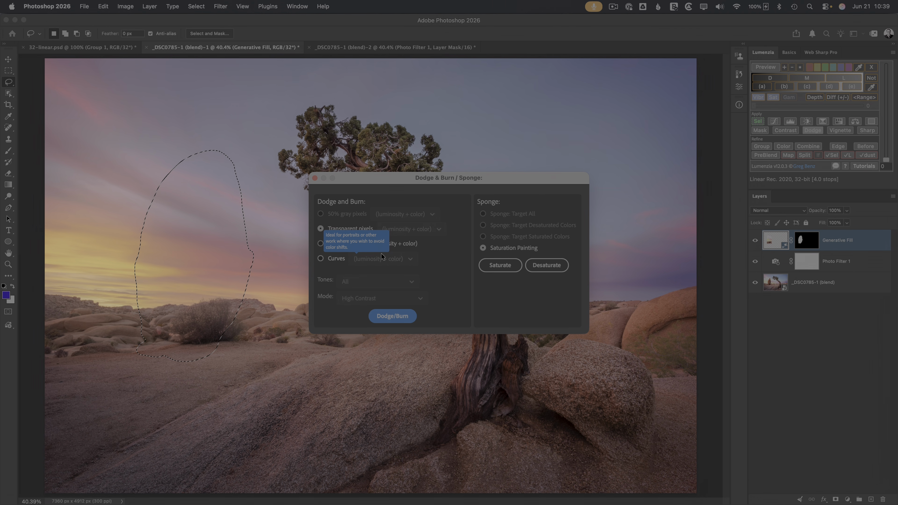
Step: Close the Dodge & Burn dialog and bring up the Web Sharp Pro panel at 1000 px width
{"action": "left_click", "coordinate": [315, 178]}
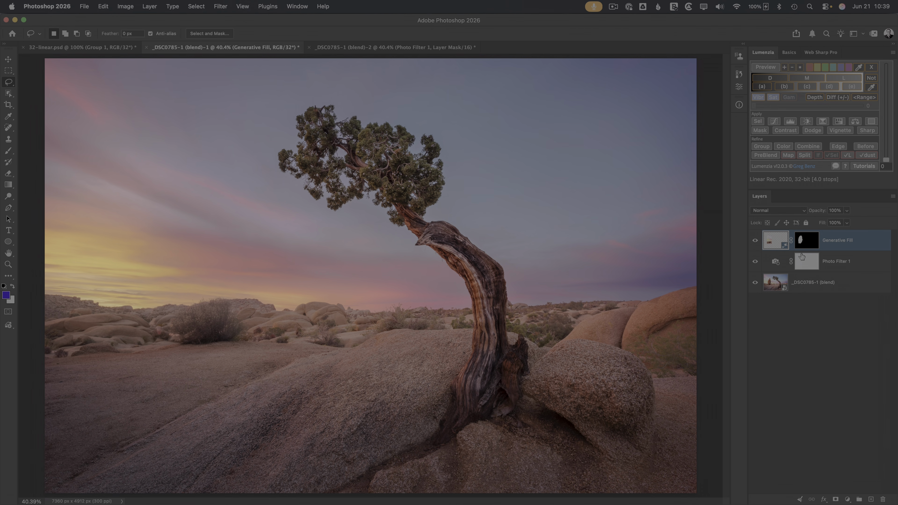
{"action": "left_click", "coordinate": [822, 52]}
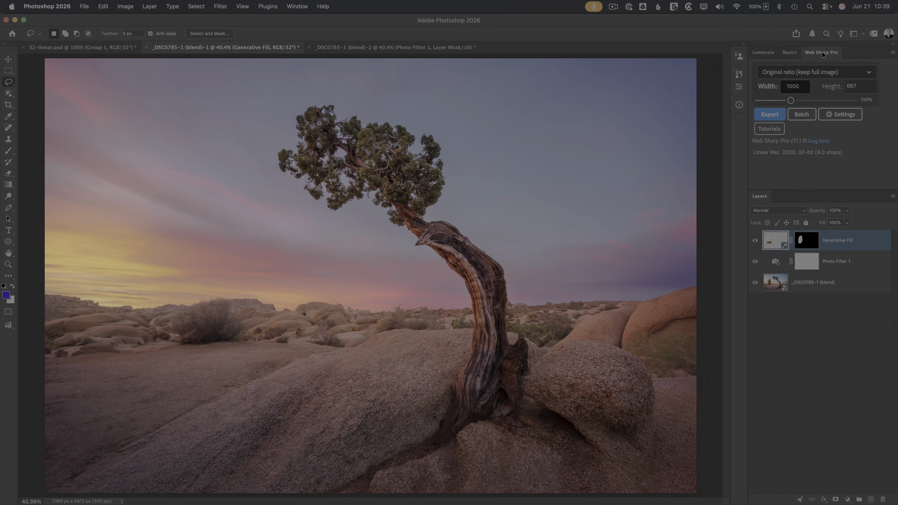
Step: Run Web Sharp Pro's Convert 32-bit => 16-bit HDR, giving one '16-bit HDR workaround' layer, and check History
{"action": "left_click", "coordinate": [892, 54]}
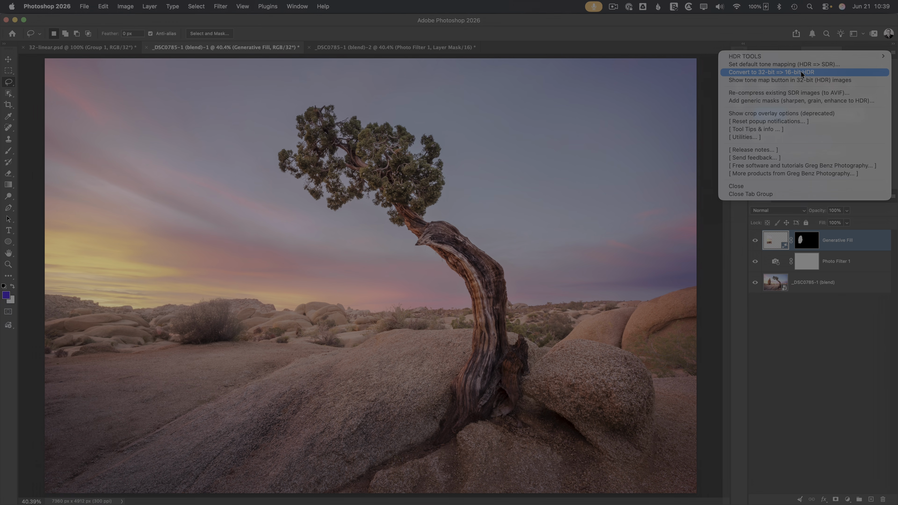
{"action": "left_click", "coordinate": [801, 71]}
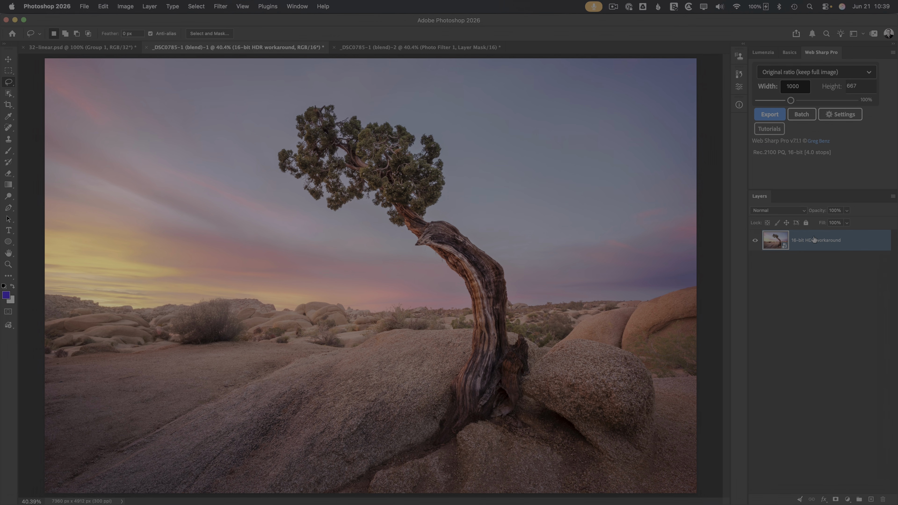
{"action": "left_click", "coordinate": [788, 210]}
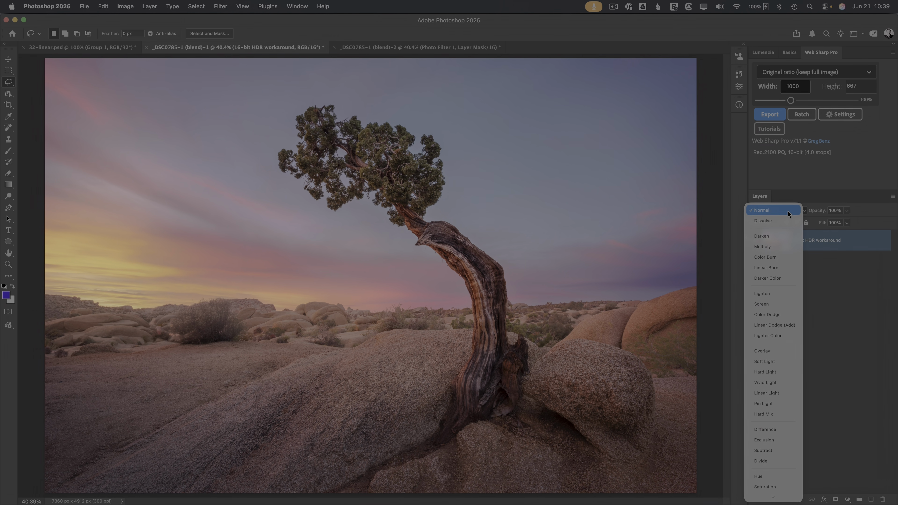
{"action": "left_click", "coordinate": [735, 291]}
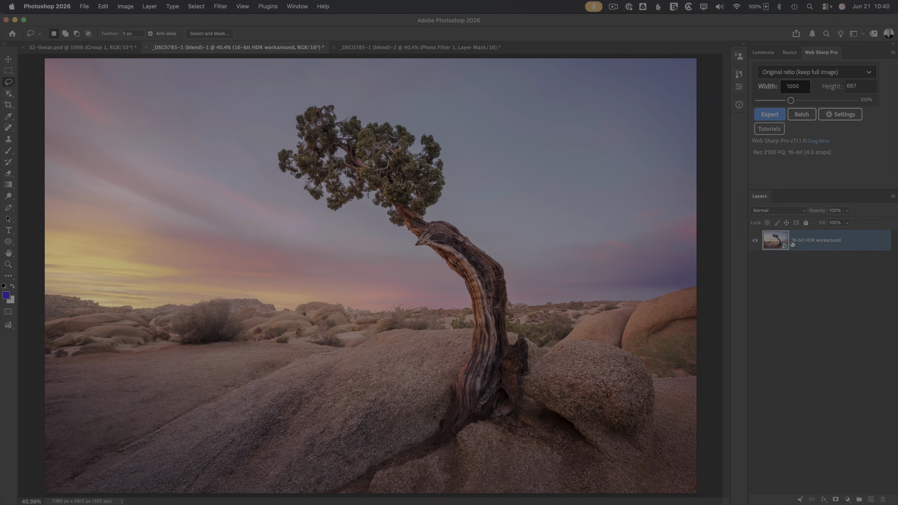
{"action": "left_click", "coordinate": [739, 75]}
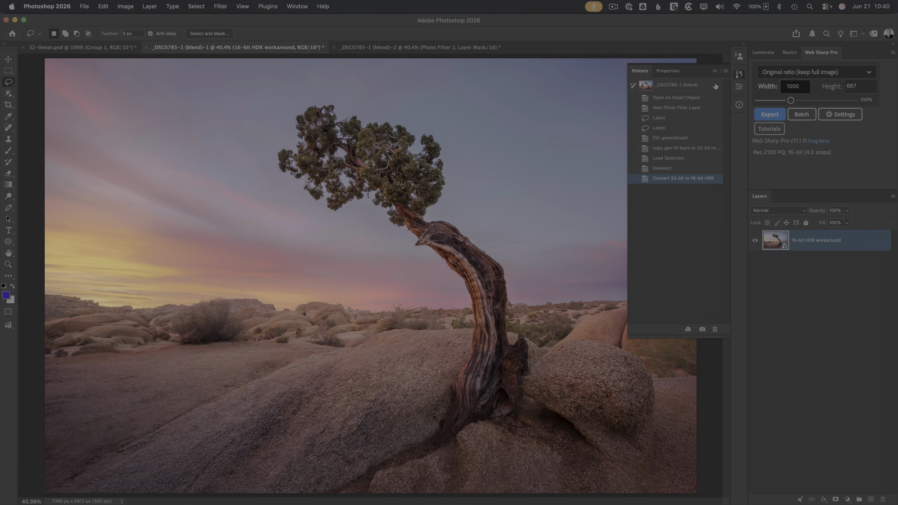
Step: Revert both juniper documents to Open As Smart Object, then show 32-linear.psd with only its black layer
{"action": "left_click", "coordinate": [699, 98]}
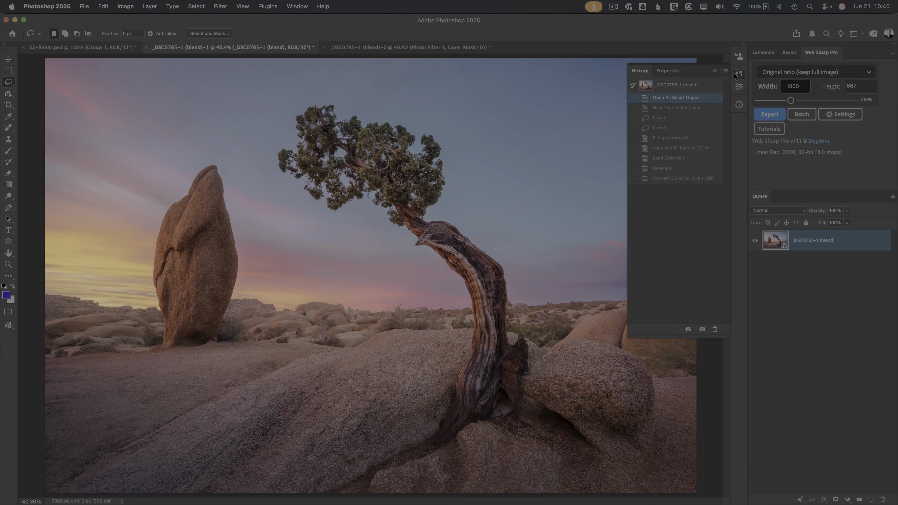
{"action": "left_click", "coordinate": [736, 76]}
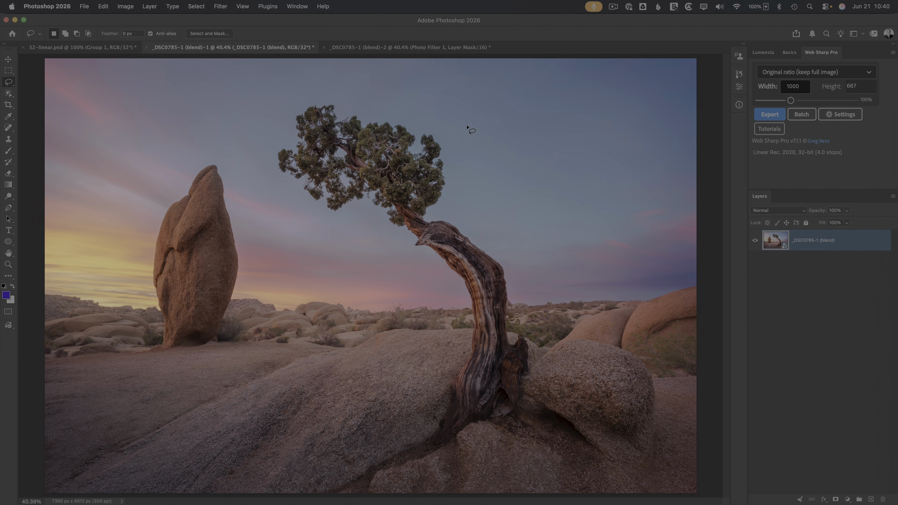
{"action": "left_click", "coordinate": [396, 50]}
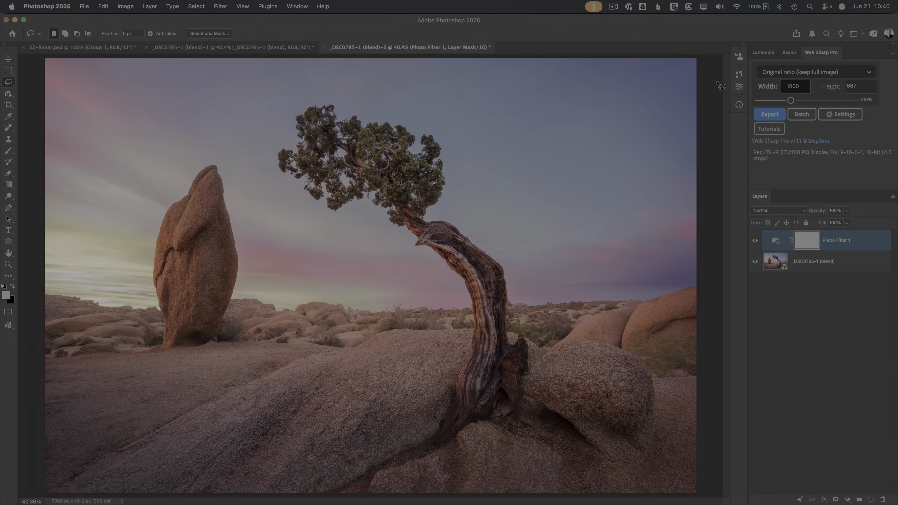
{"action": "left_click", "coordinate": [738, 74]}
{"action": "left_click", "coordinate": [691, 99]}
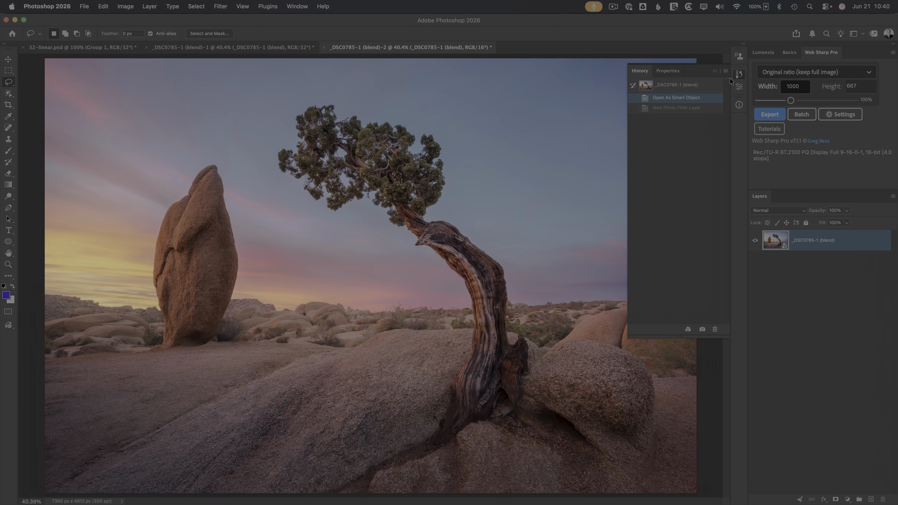
{"action": "left_click", "coordinate": [738, 75]}
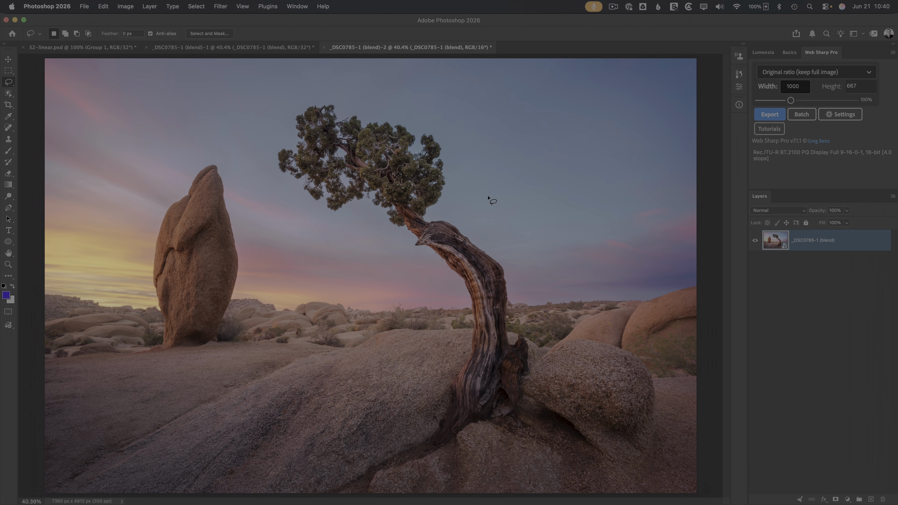
{"action": "left_click", "coordinate": [81, 49]}
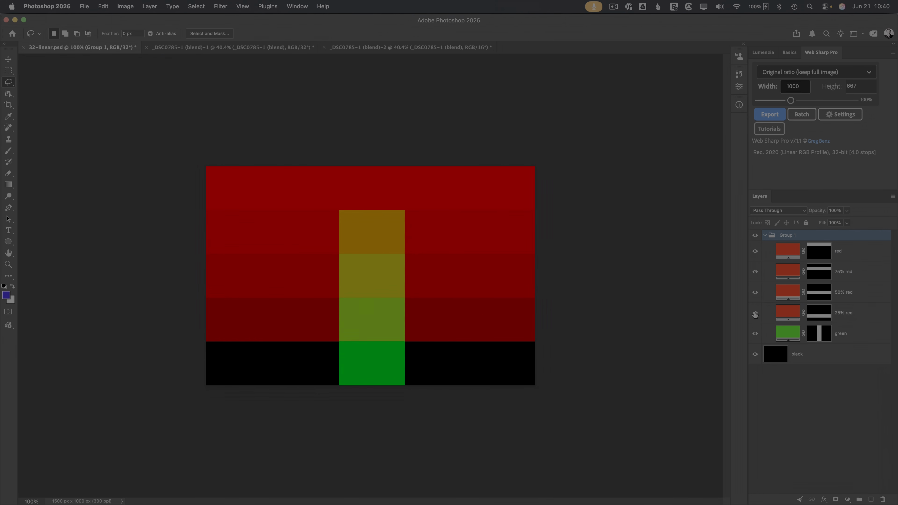
{"action": "left_click_drag", "start_coordinate": [756, 315], "coordinate": [756, 254]}
Step: Turn on the green stripe and the 25%, 50%, 75% and 100% red bands, then select Group 1 through black
{"action": "left_click", "coordinate": [755, 334]}
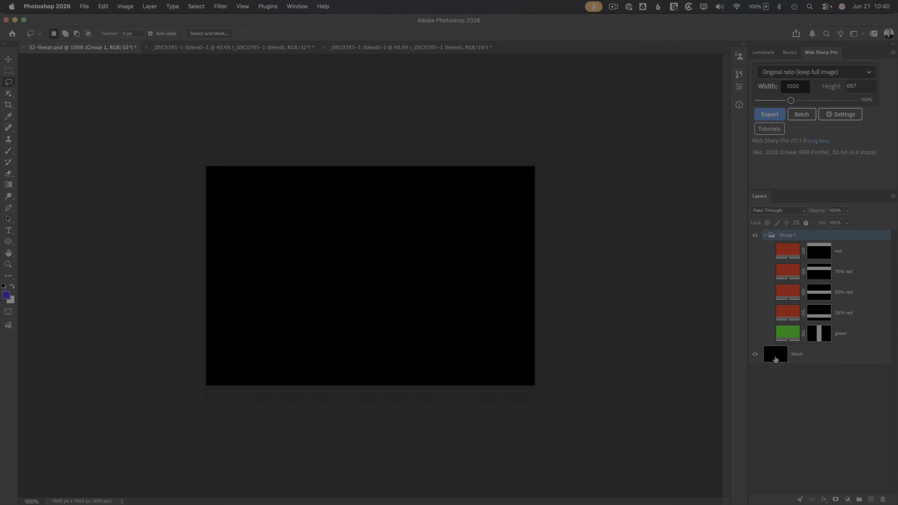
{"action": "left_click", "coordinate": [756, 334]}
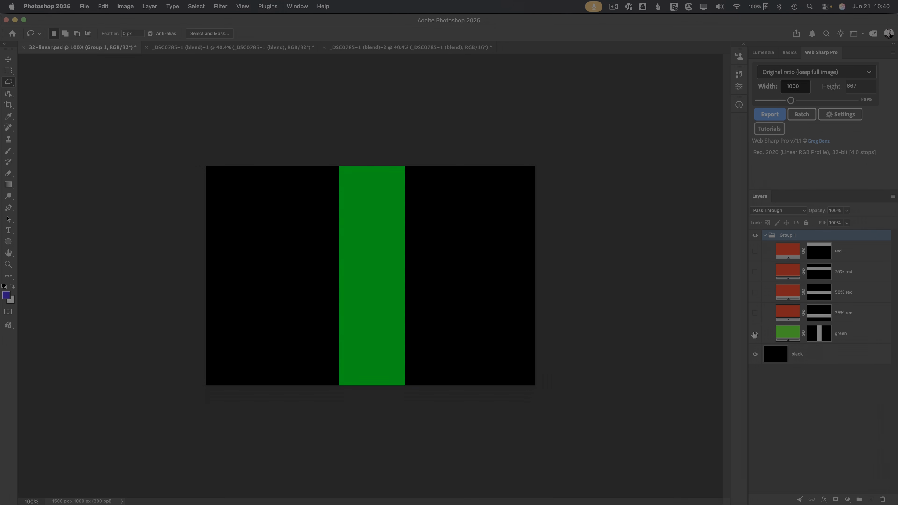
{"action": "left_click", "coordinate": [787, 314]}
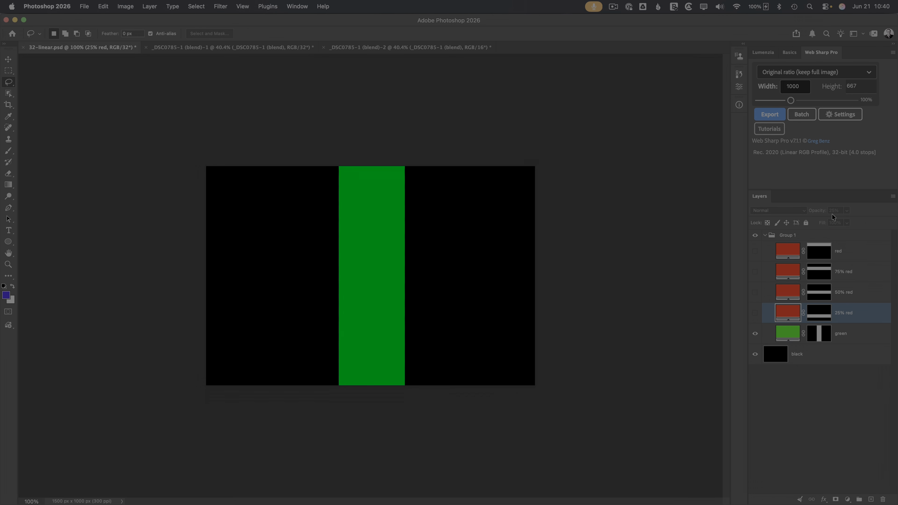
{"action": "left_click", "coordinate": [755, 313]}
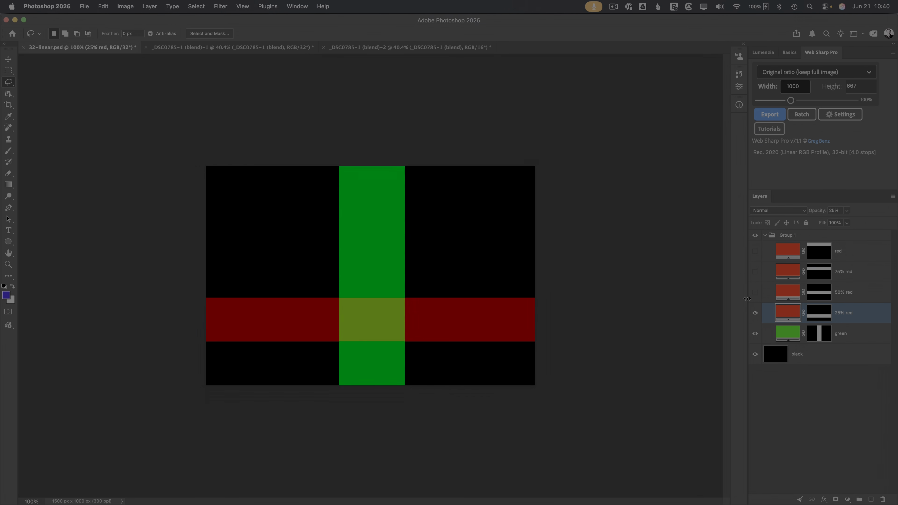
{"action": "left_click", "coordinate": [756, 293]}
{"action": "left_click", "coordinate": [780, 294]}
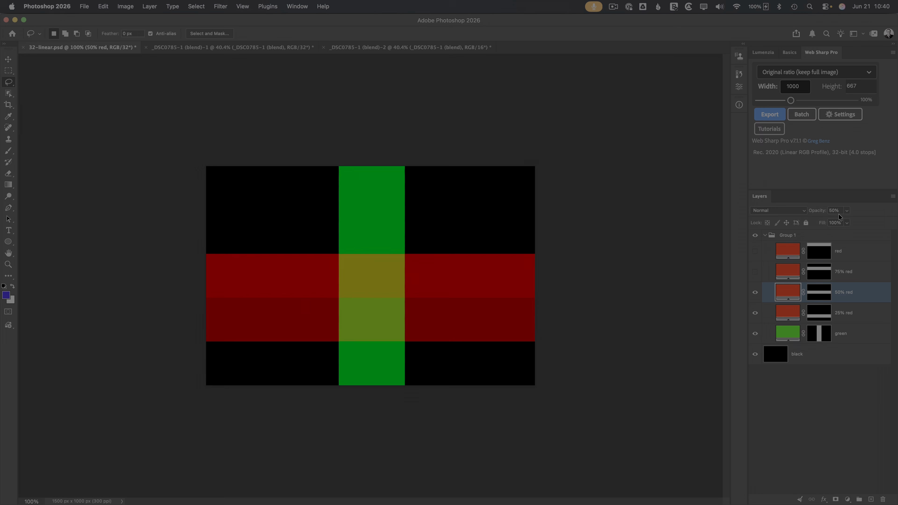
{"action": "left_click", "coordinate": [756, 272]}
{"action": "left_click", "coordinate": [789, 271]}
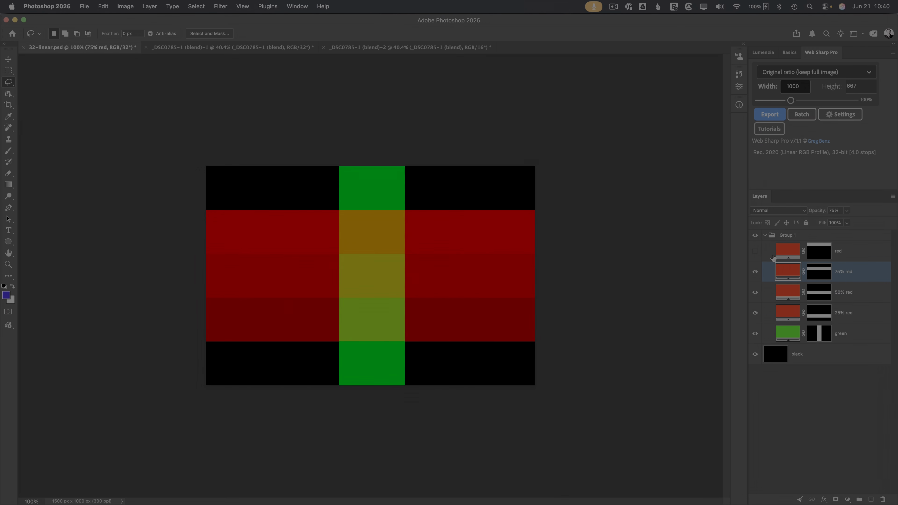
{"action": "left_click", "coordinate": [755, 251]}
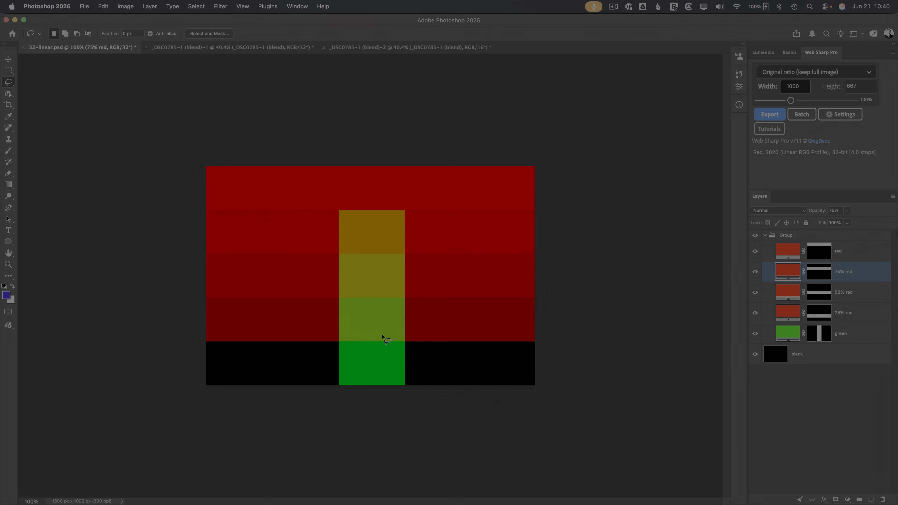
{"action": "left_click", "coordinate": [807, 236]}
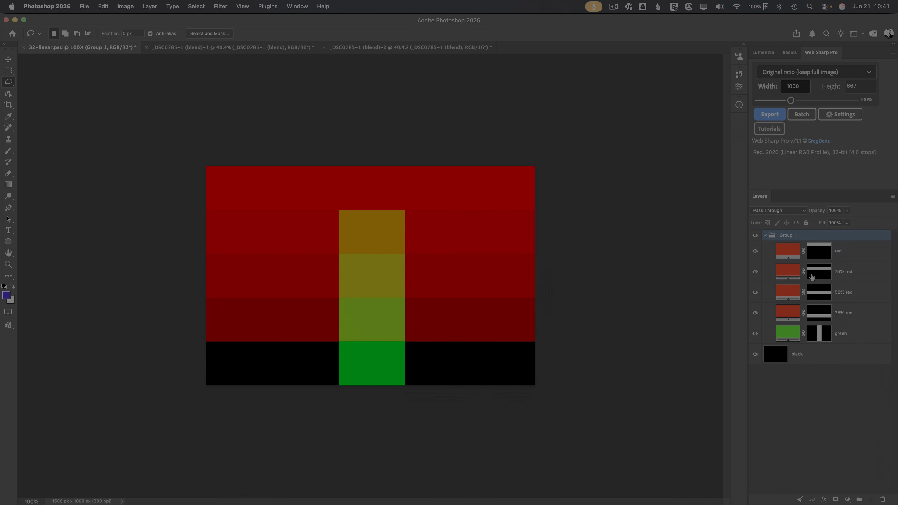
{"action": "left_click", "coordinate": [815, 359], "text": "shift"}
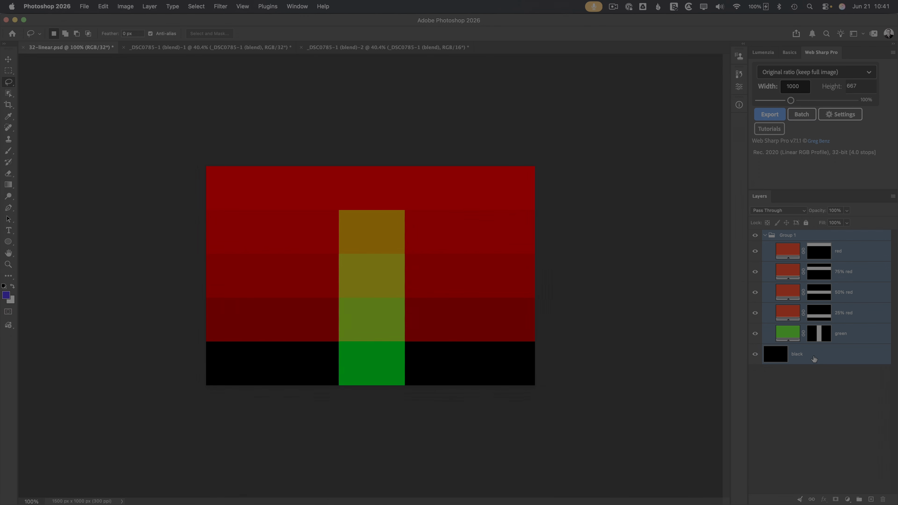
Step: Paste the chart layers into the 32-bit and 16-bit juniper copies, accepting the profile conversion each time
{"action": "left_click", "coordinate": [275, 50]}
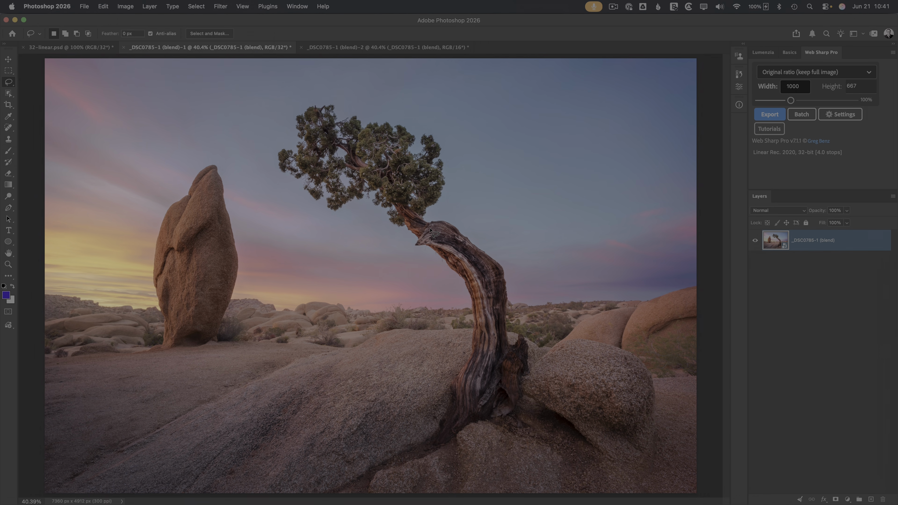
{"action": "key", "text": "super+v"}
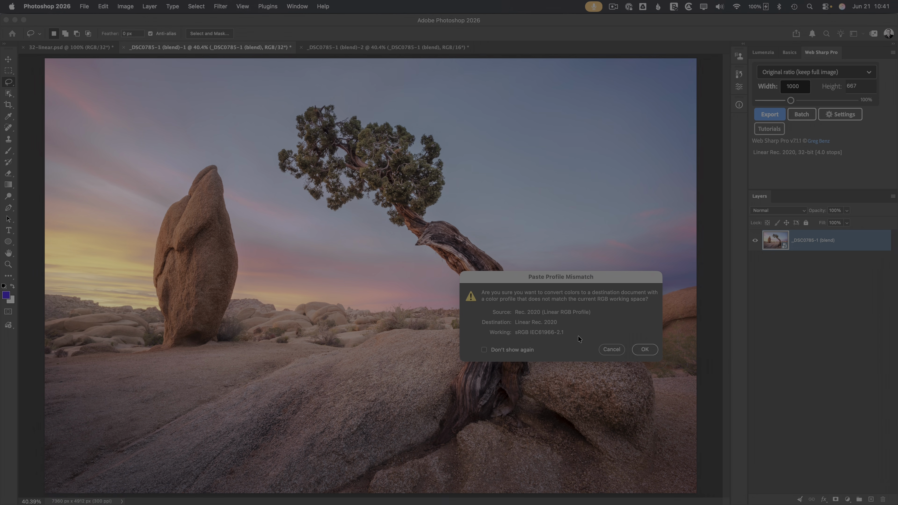
{"action": "left_click", "coordinate": [640, 350]}
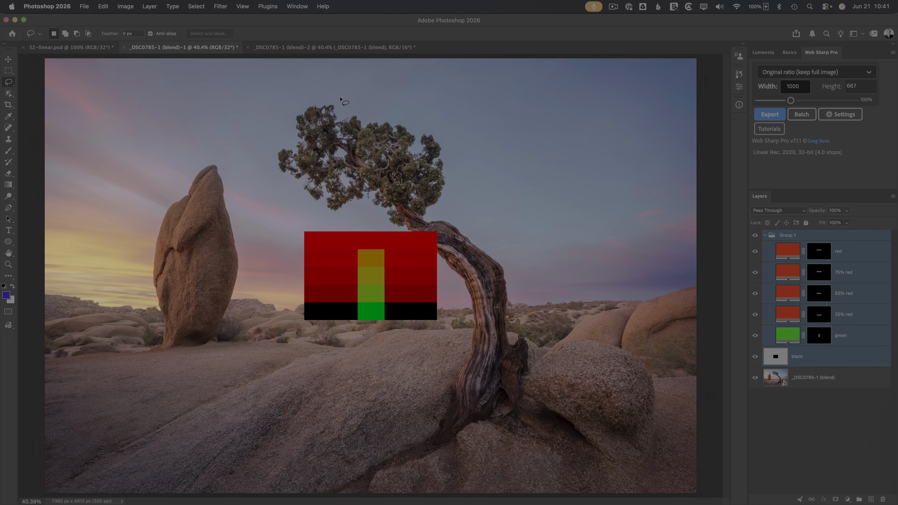
{"action": "left_click", "coordinate": [331, 46]}
{"action": "key", "text": "super+v"}
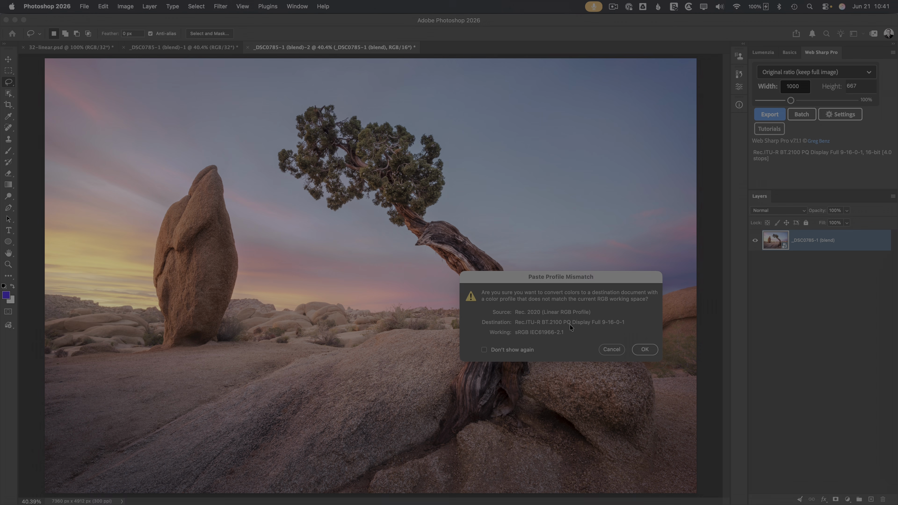
{"action": "left_click", "coordinate": [644, 350]}
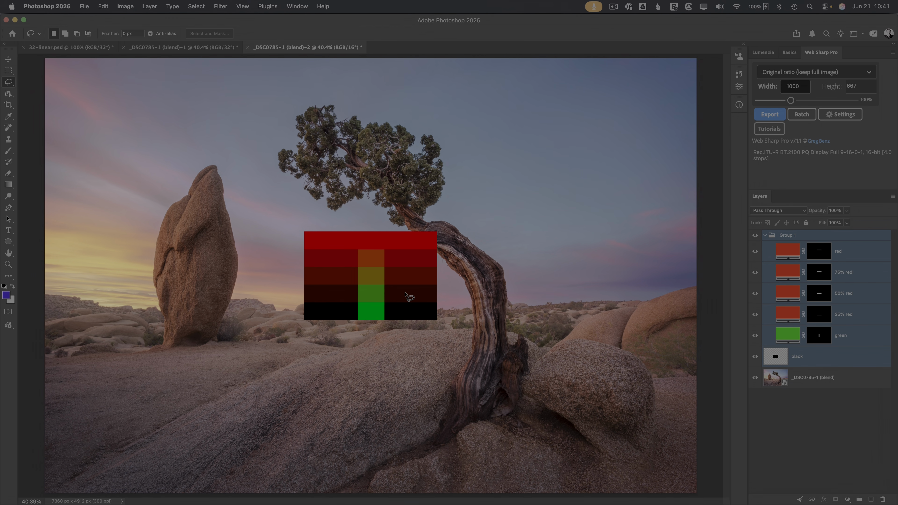
Step: Compare the pasted charts in both copies, viewing the 16-bit chart at 100%
{"action": "left_click", "coordinate": [206, 49]}
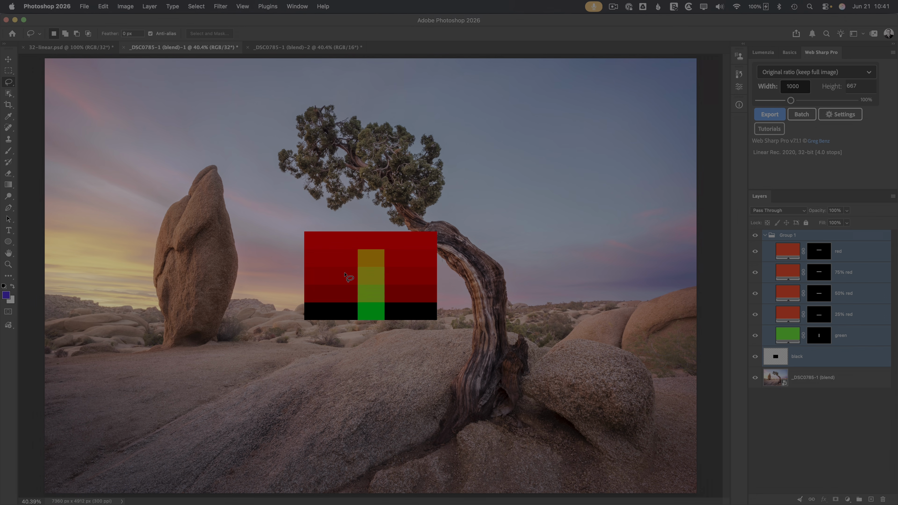
{"action": "left_click", "coordinate": [297, 49]}
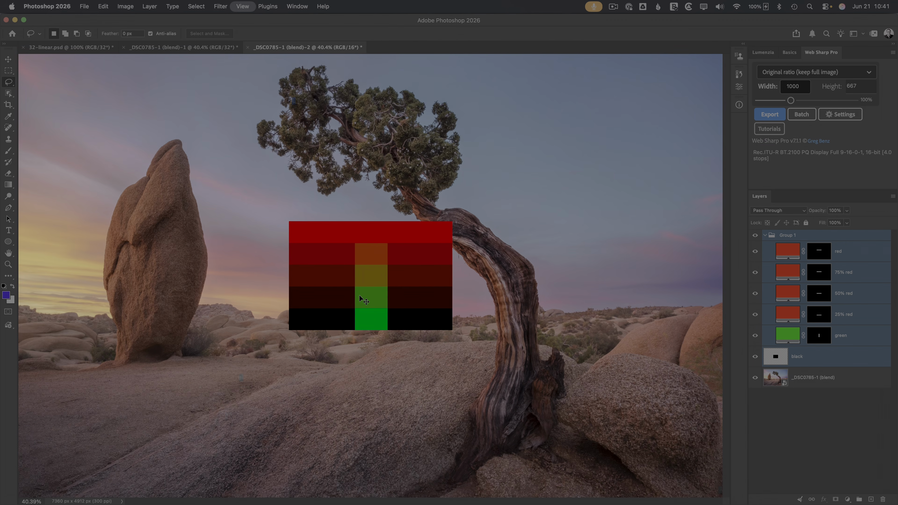
{"action": "key", "text": "super+1"}
{"action": "left_click", "coordinate": [194, 46]}
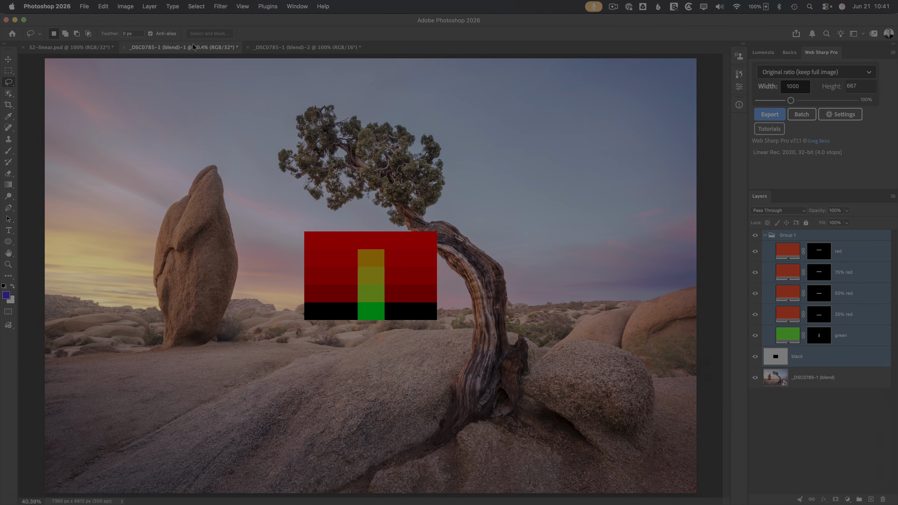
Step: View the 32-bit chart at 100% and toggle its four red bands off and back on
{"action": "key", "text": "super+1"}
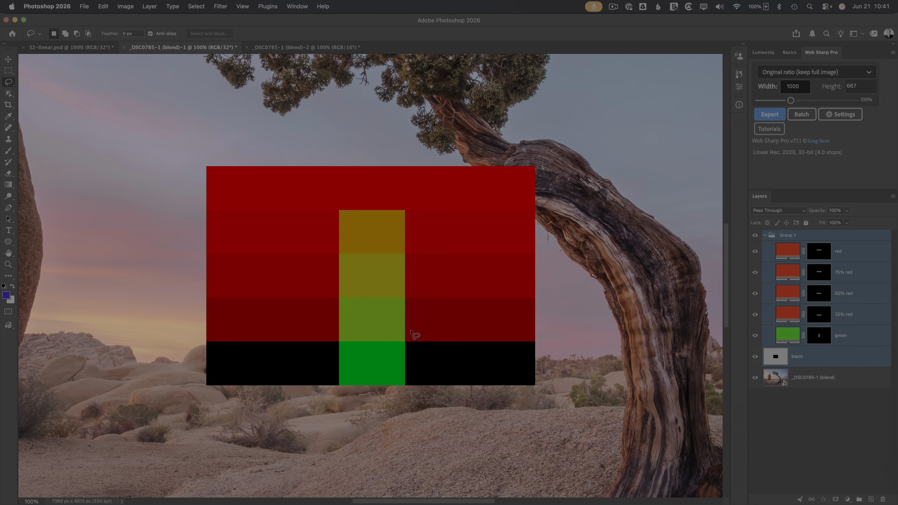
{"action": "left_click_drag", "start_coordinate": [756, 315], "coordinate": [756, 252]}
{"action": "left_click", "coordinate": [755, 315]}
{"action": "left_click", "coordinate": [755, 294]}
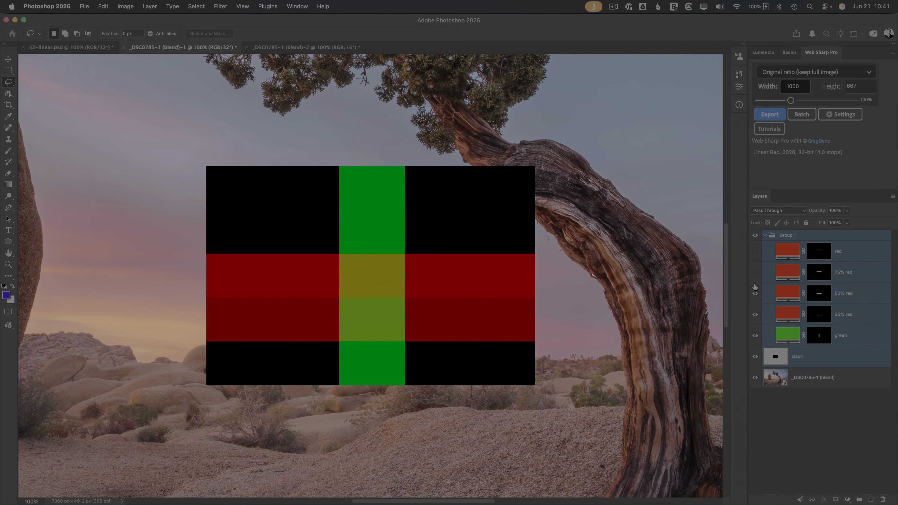
{"action": "left_click", "coordinate": [755, 272]}
{"action": "left_click", "coordinate": [755, 251]}
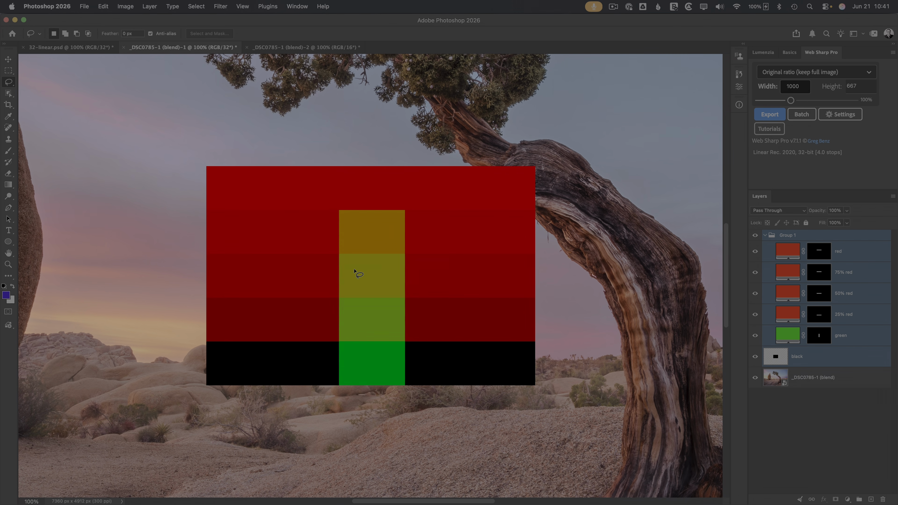
Step: In the 16-bit copy, hide the red bands and turn on 25%, 50%, 75% and full red one by one
{"action": "left_click", "coordinate": [294, 48]}
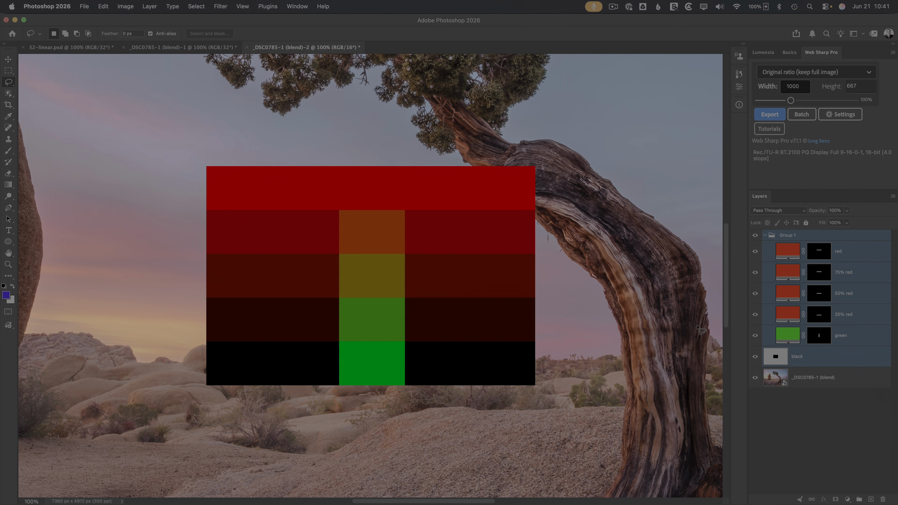
{"action": "left_click_drag", "start_coordinate": [756, 252], "coordinate": [755, 316]}
{"action": "left_click", "coordinate": [755, 315]}
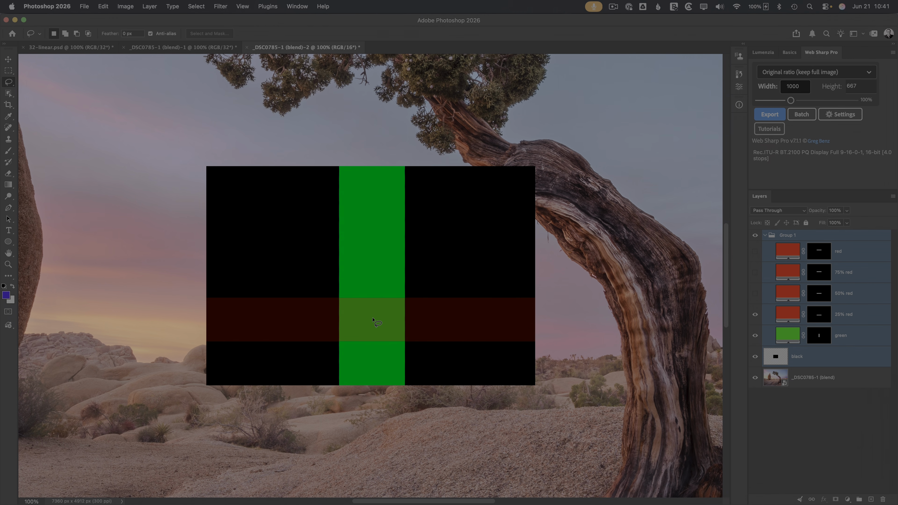
{"action": "left_click", "coordinate": [755, 294]}
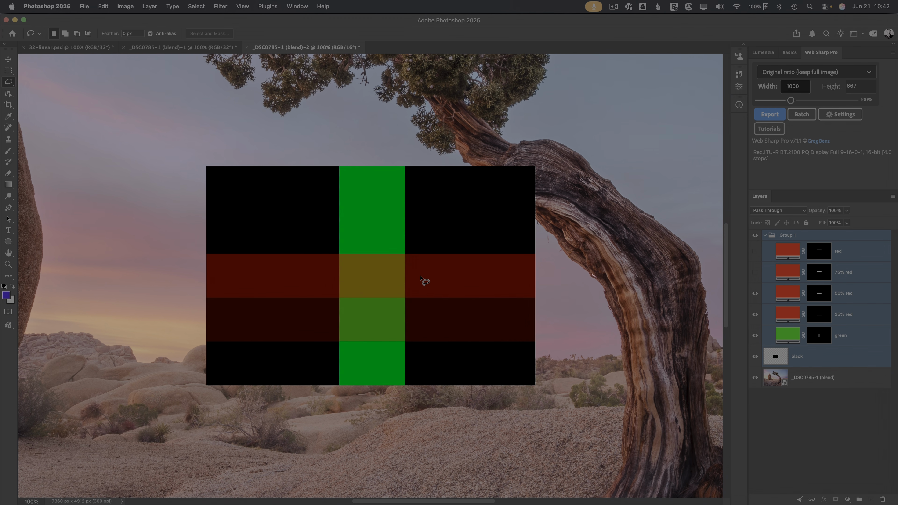
{"action": "left_click", "coordinate": [756, 272]}
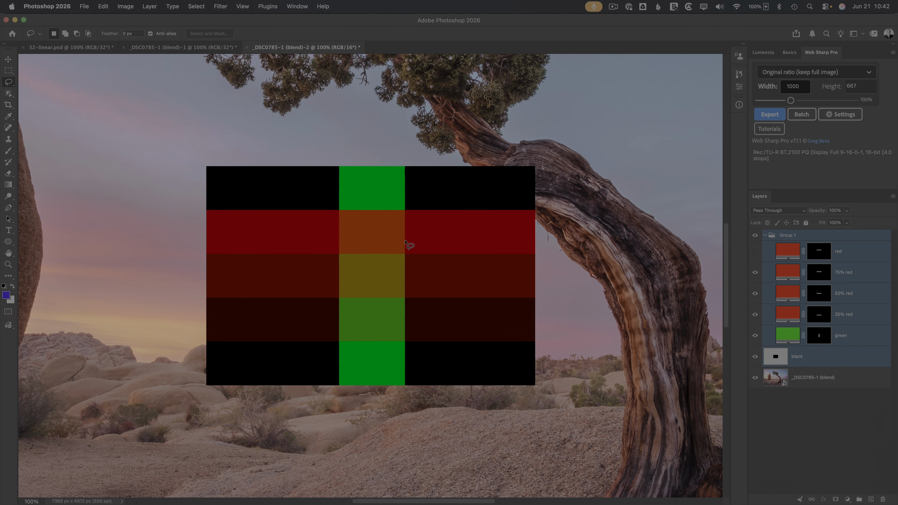
{"action": "left_click", "coordinate": [755, 251]}
Step: Flip repeatedly between the 32-bit and 16-bit copies to compare blending, ending with the 16-bit copy in front
{"action": "left_click", "coordinate": [209, 50]}
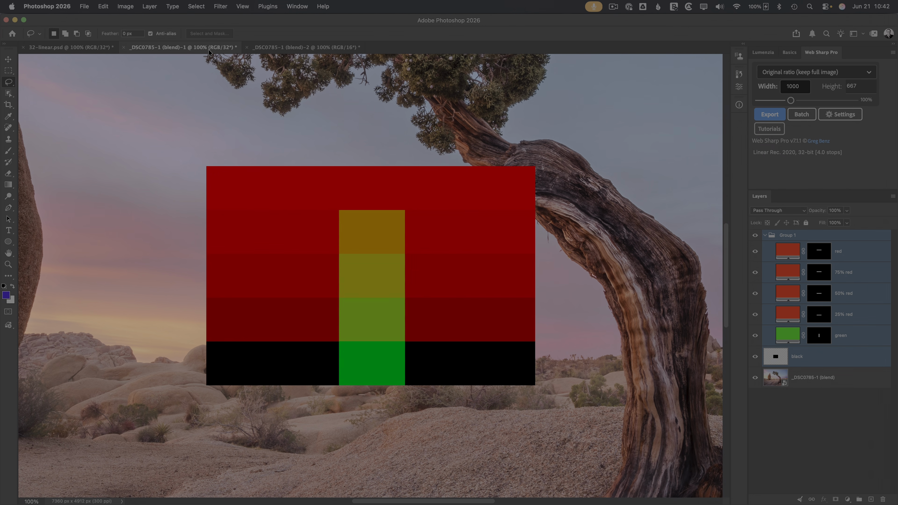
{"action": "key", "text": "ctrl+Tab"}
{"action": "left_click", "coordinate": [209, 50]}
{"action": "key", "text": "ctrl+Tab"}
{"action": "left_click", "coordinate": [208, 50]}
{"action": "key", "text": "ctrl+Tab"}
{"action": "left_click", "coordinate": [209, 50]}
{"action": "key", "text": "ctrl+Tab"}
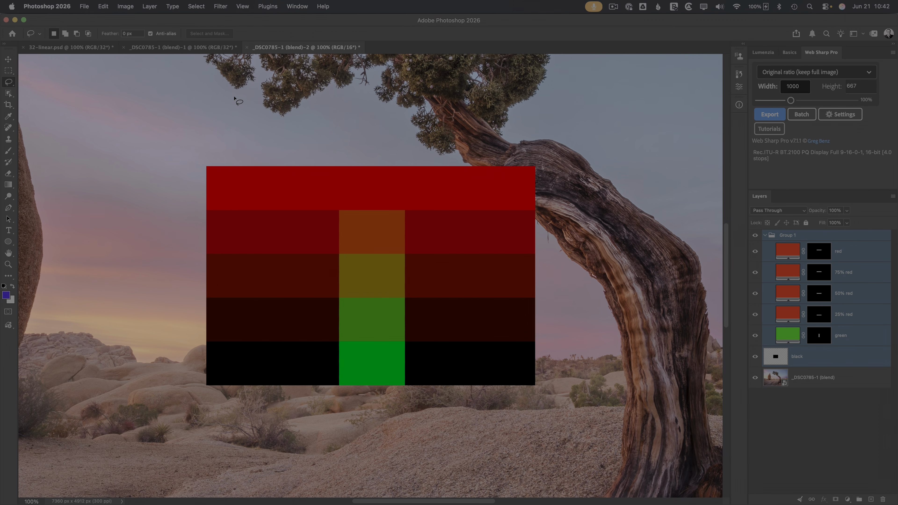
{"action": "left_click", "coordinate": [103, 7]}
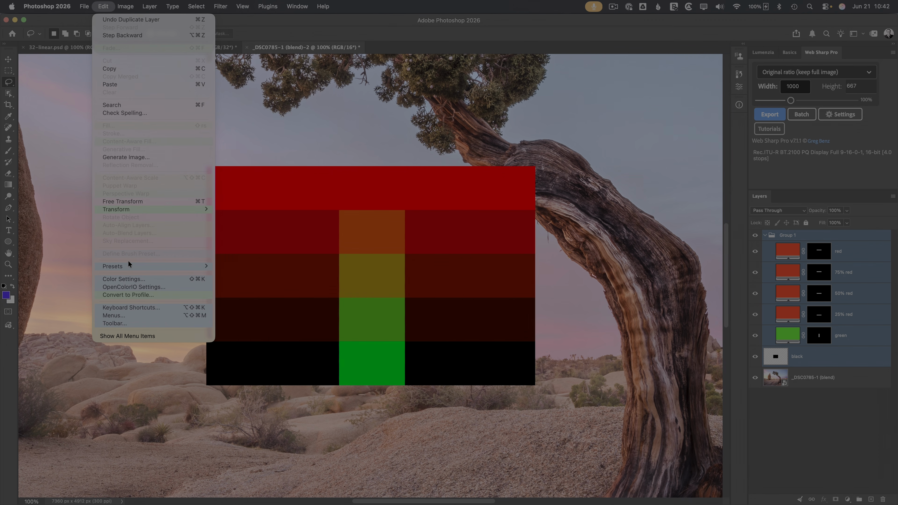
{"action": "left_click", "coordinate": [123, 279]}
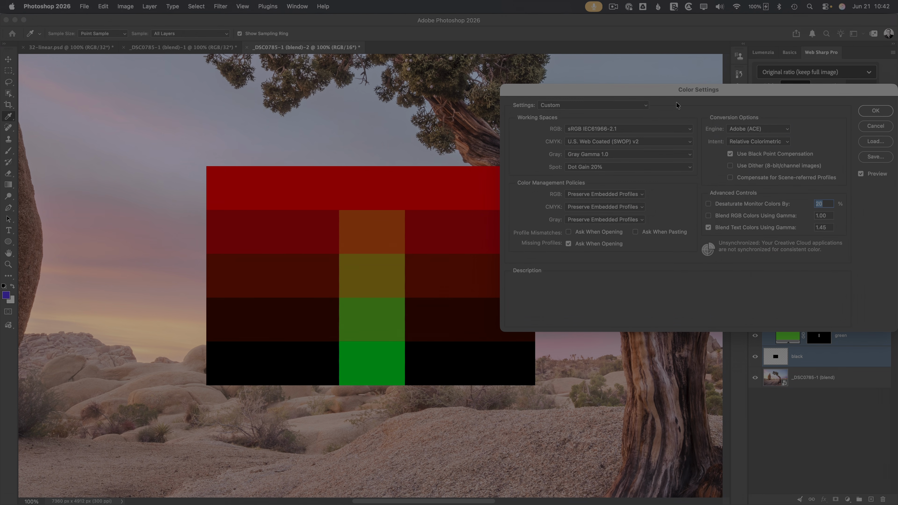
{"action": "left_click_drag", "start_coordinate": [669, 90], "coordinate": [672, 39]}
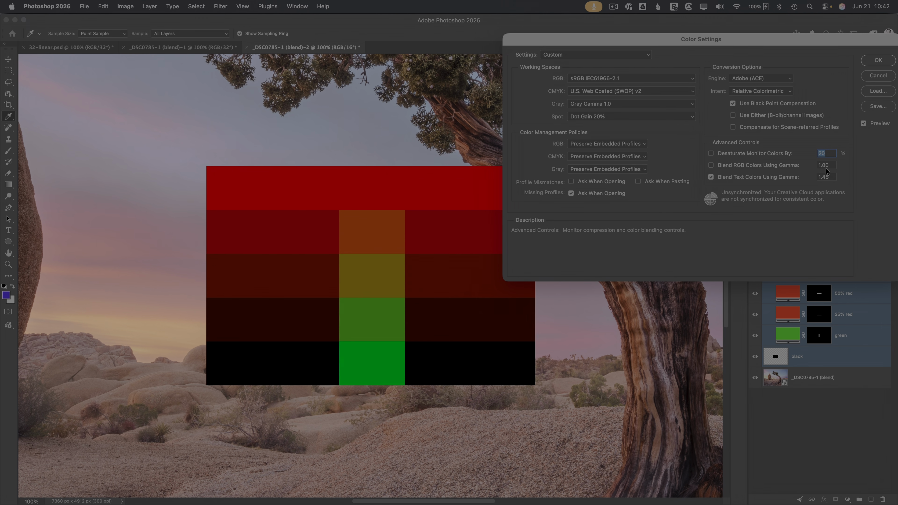
{"action": "left_click", "coordinate": [712, 165]}
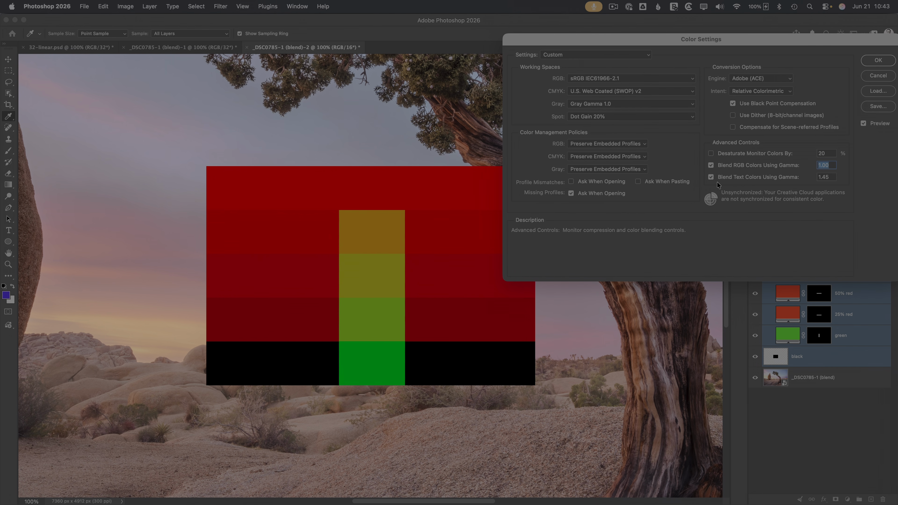
{"action": "mouse_move", "coordinate": [760, 169]}
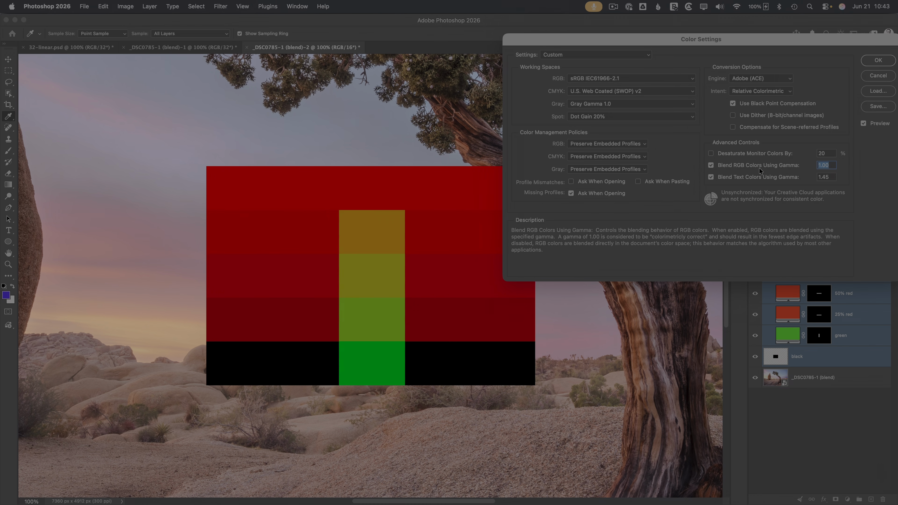
{"action": "left_click", "coordinate": [731, 165]}
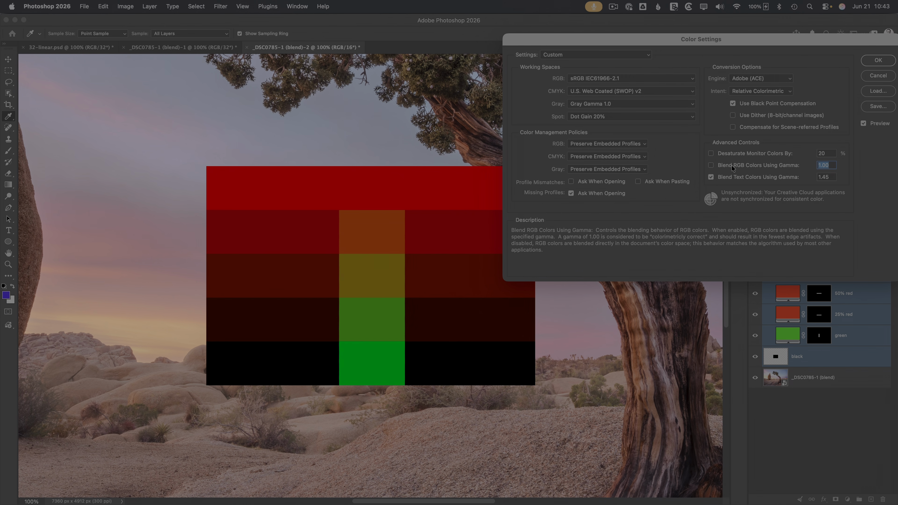
{"action": "left_click", "coordinate": [731, 165]}
{"action": "left_click", "coordinate": [731, 165]}
{"action": "left_click", "coordinate": [732, 165]}
{"action": "left_click", "coordinate": [731, 165]}
{"action": "mouse_move", "coordinate": [782, 121]}
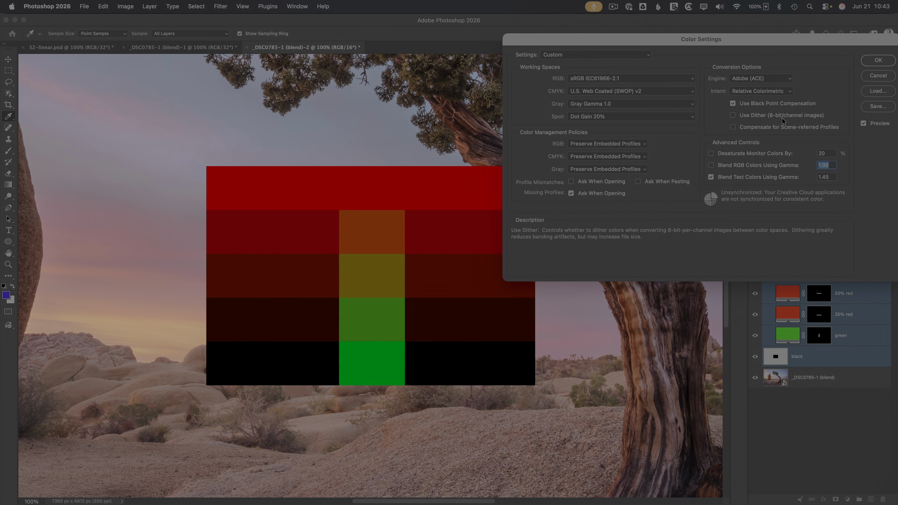
{"action": "left_click", "coordinate": [877, 61]}
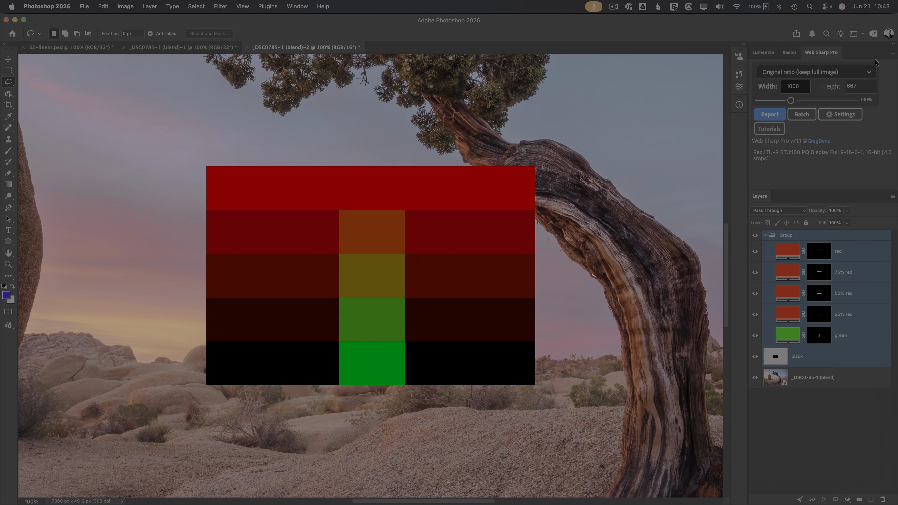
Step: Hide Group 1 and the black layer in both juniper copies, fitting each photo to the window
{"action": "left_click", "coordinate": [756, 235]}
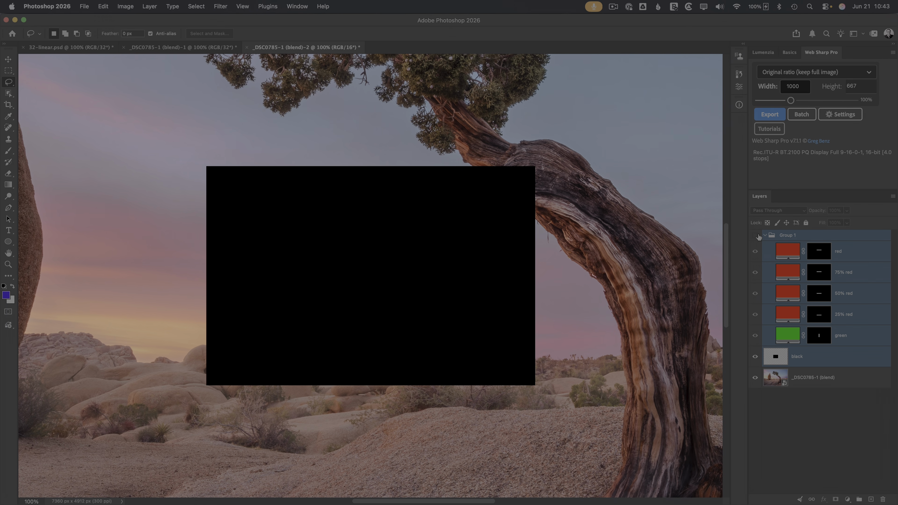
{"action": "key", "text": "super+0"}
{"action": "left_click", "coordinate": [756, 357]}
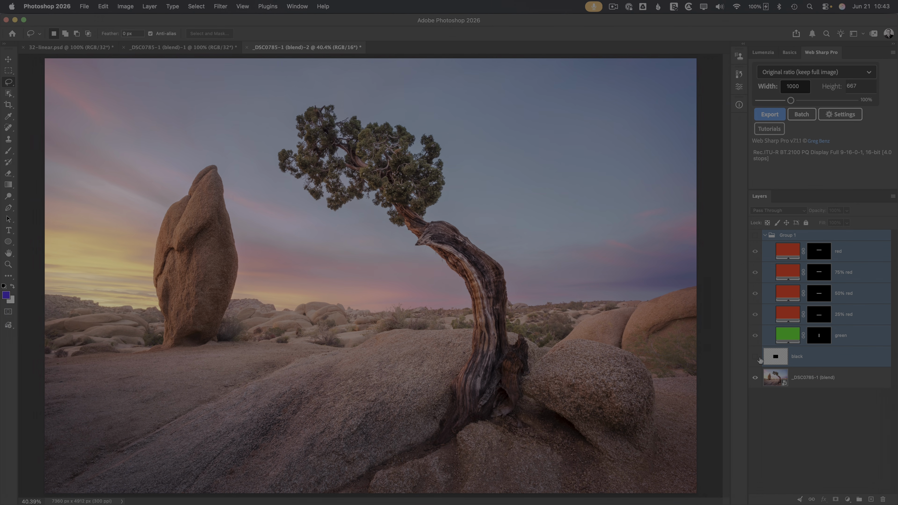
{"action": "left_click", "coordinate": [198, 51]}
{"action": "left_click", "coordinate": [755, 235]}
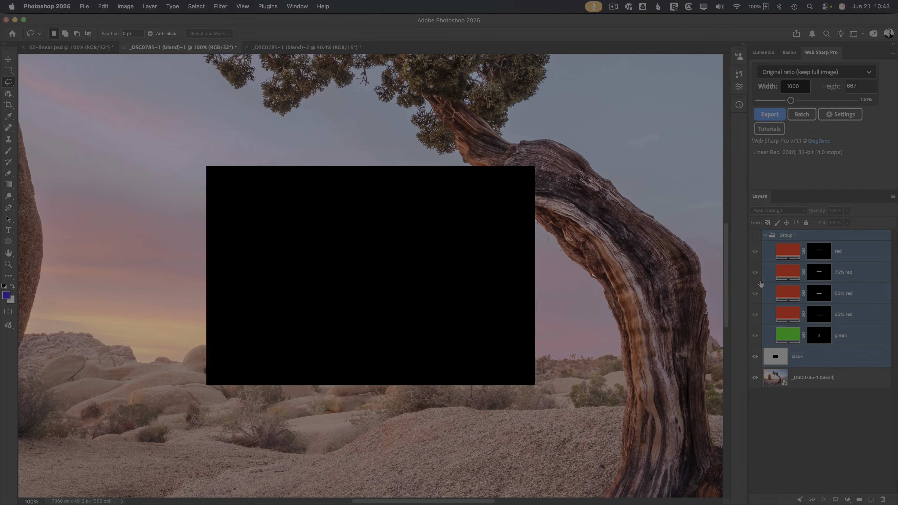
{"action": "left_click", "coordinate": [756, 356]}
{"action": "key", "text": "super+0"}
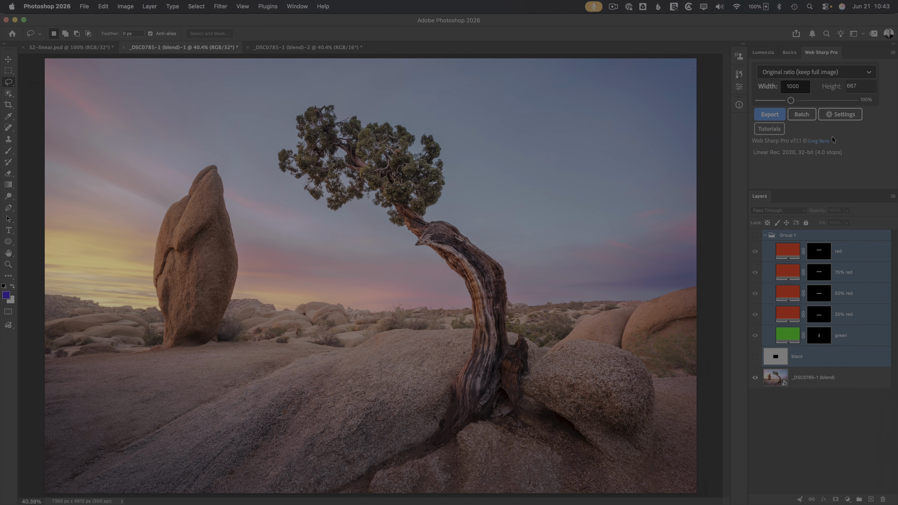
Step: Convert the 32-bit photo to a flattened '16-bit HDR workaround' layer tagged Rec. 2100 PQ
{"action": "left_click", "coordinate": [893, 53]}
{"action": "left_click", "coordinate": [866, 73]}
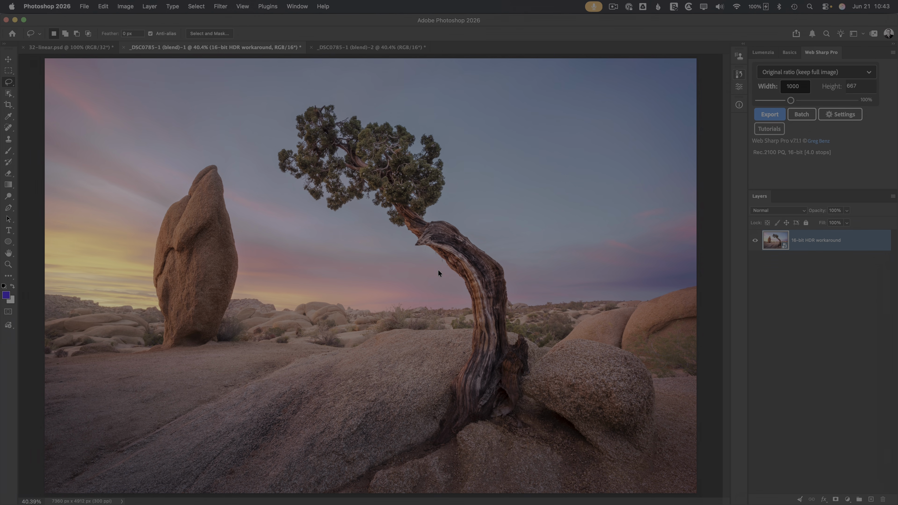
{"action": "left_click", "coordinate": [216, 4]}
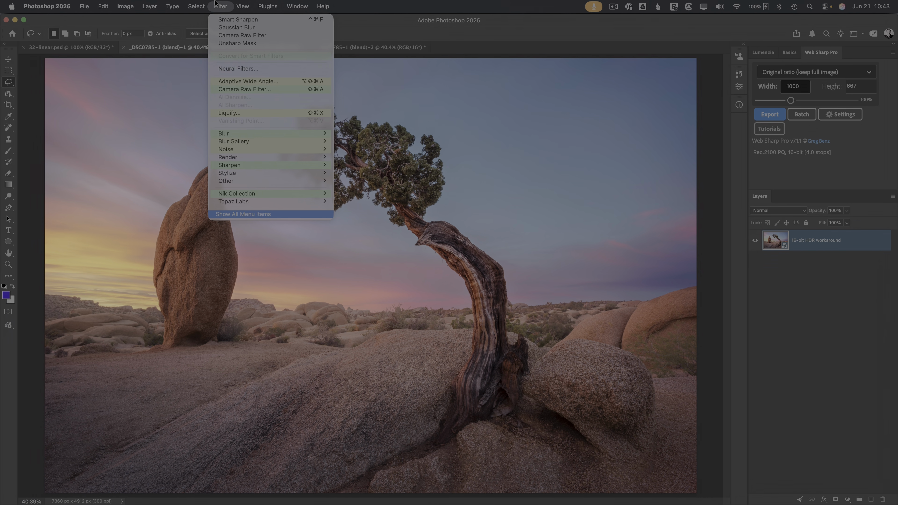
{"action": "mouse_move", "coordinate": [257, 193]}
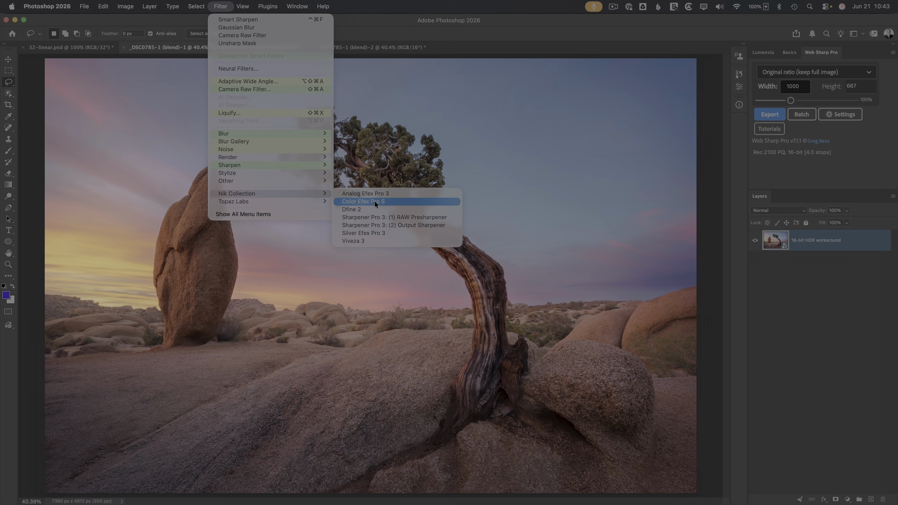